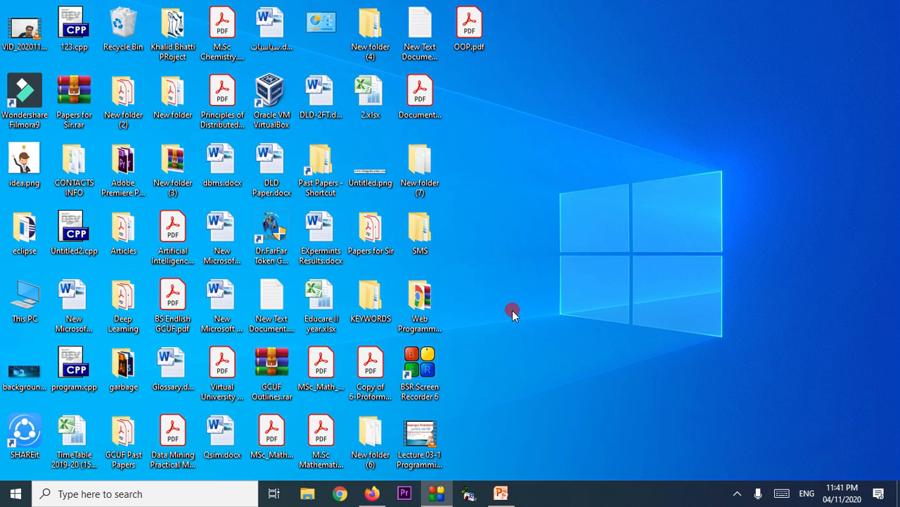
Try opening the Educare II year workbook, then cancel Excel's startup.
{"action": "left_click", "coordinate": [330, 301]}
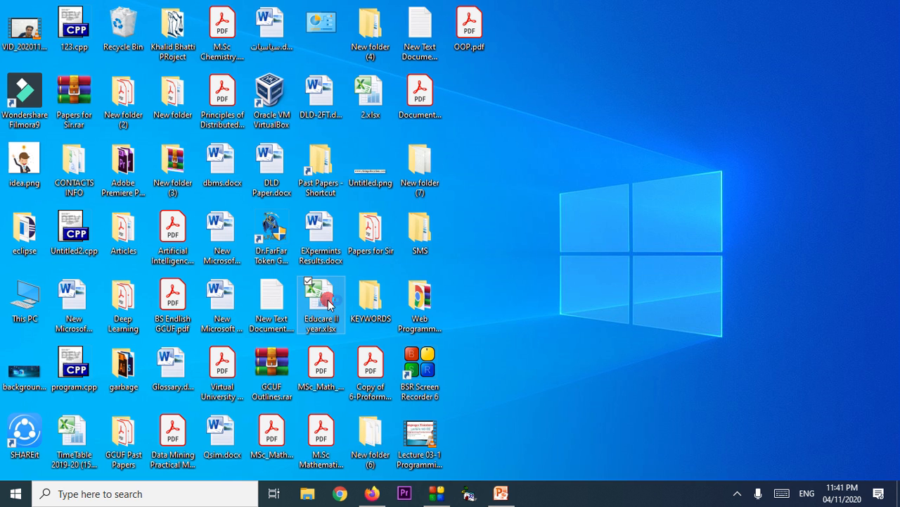
{"action": "double_click", "coordinate": [328, 301]}
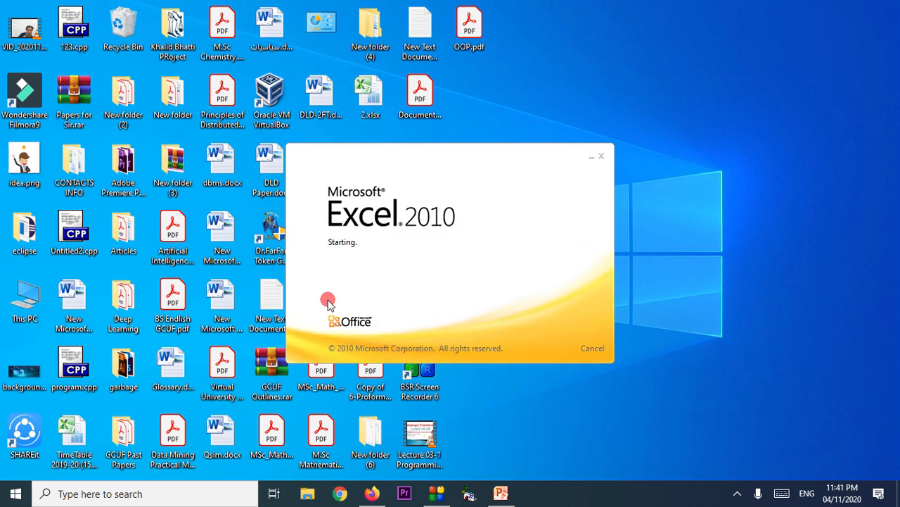
{"action": "left_click", "coordinate": [600, 155]}
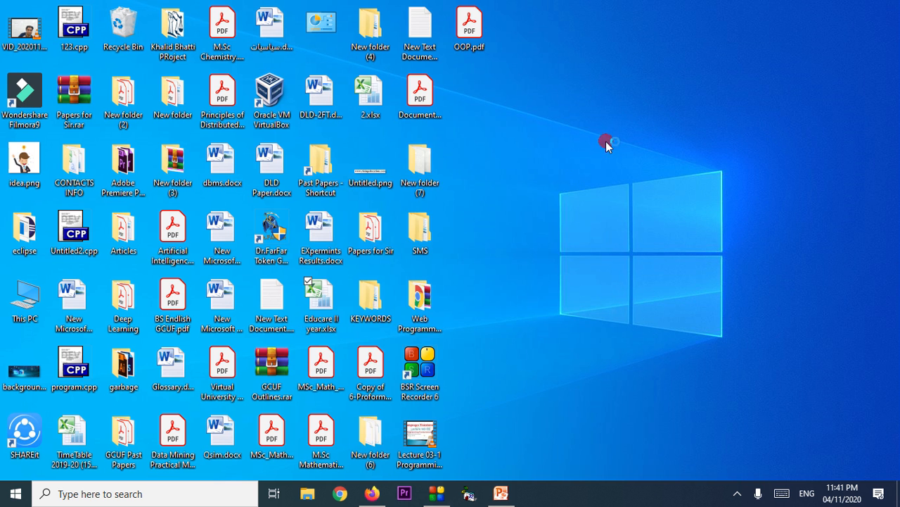
Search for 'excel', launch Microsoft Excel 2010 from the results, then close it.
{"action": "left_click", "coordinate": [149, 494]}
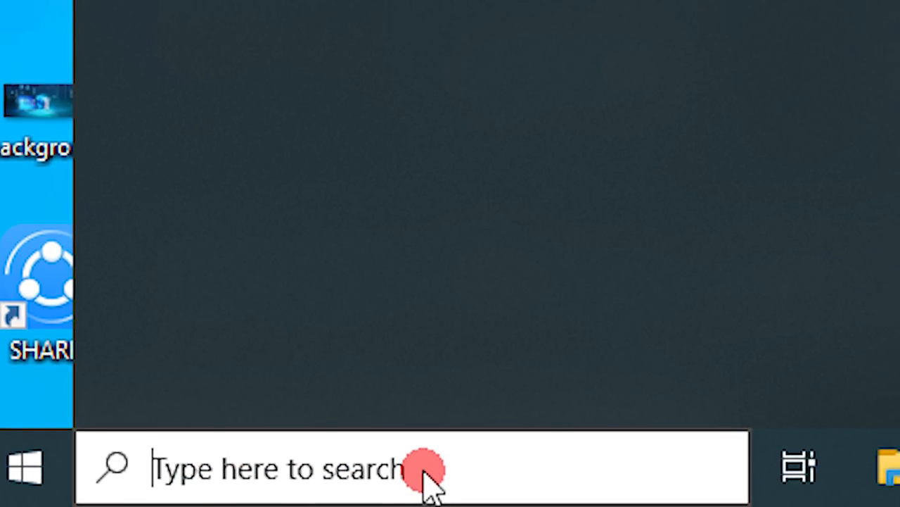
{"action": "type", "text": "excel"}
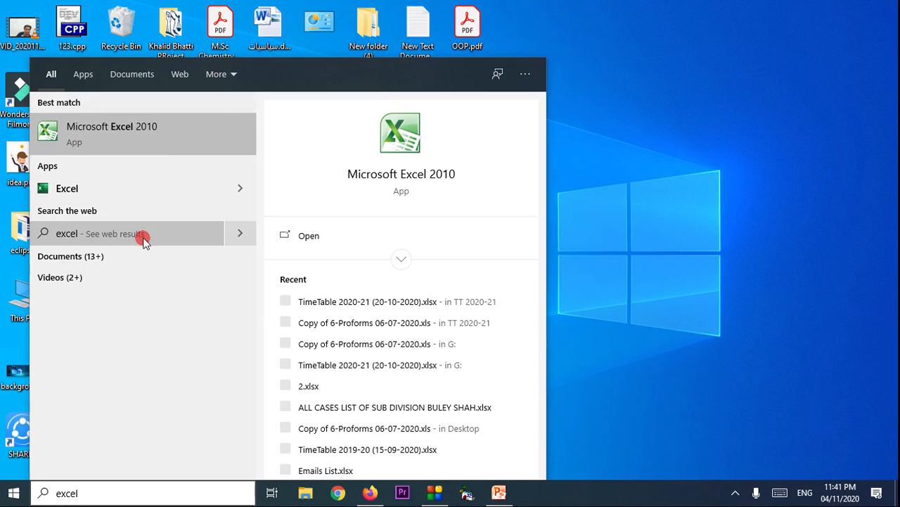
{"action": "left_click", "coordinate": [144, 76]}
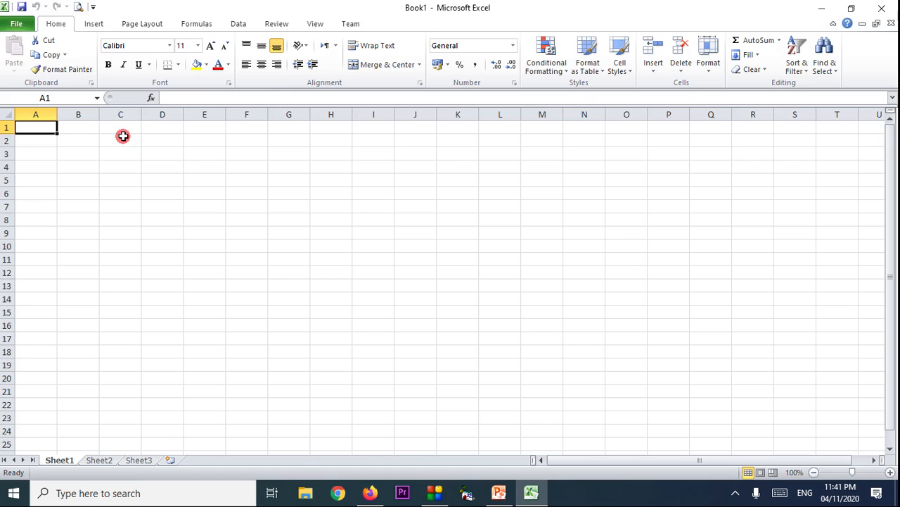
{"action": "left_click", "coordinate": [881, 9]}
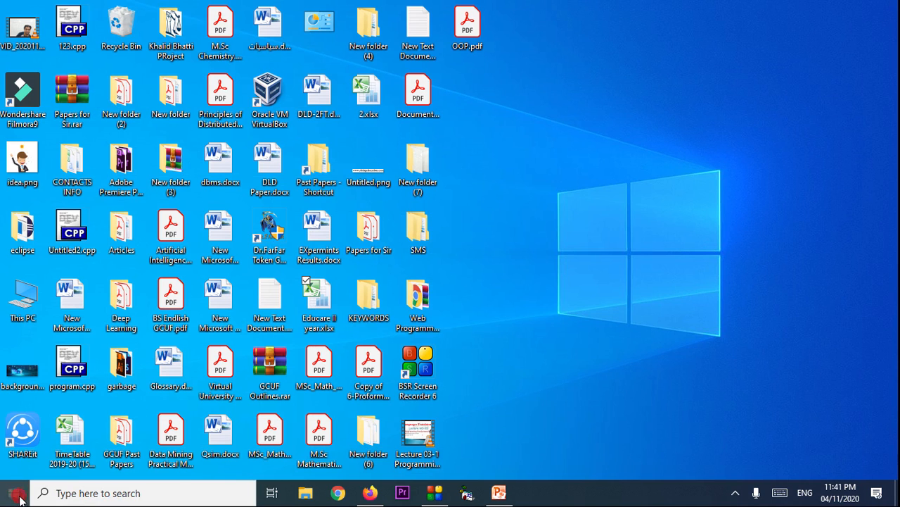
Launch Microsoft Excel 2010 from the Start menu's Microsoft Office app group.
{"action": "left_click", "coordinate": [17, 493]}
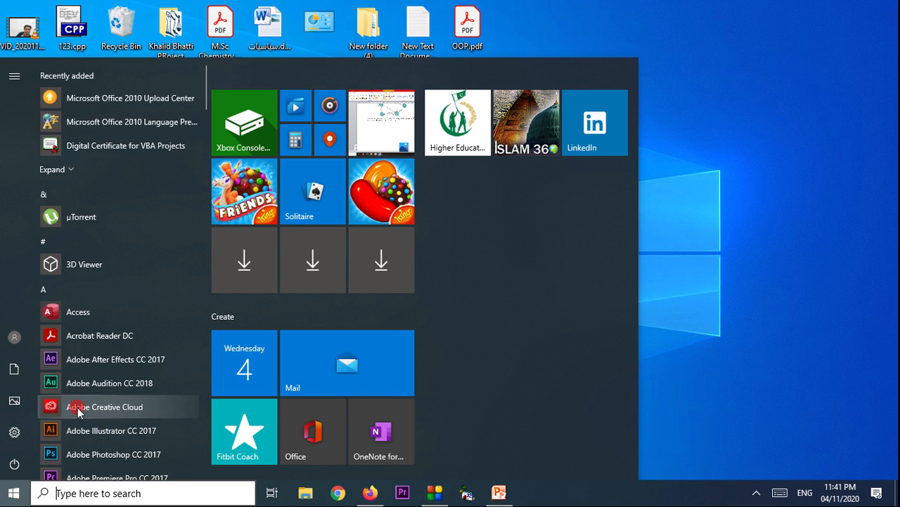
{"action": "scroll", "coordinate": [77, 410], "scroll_direction": "down", "scroll_amount": 5}
{"action": "scroll", "coordinate": [78, 410], "scroll_direction": "down", "scroll_amount": 5}
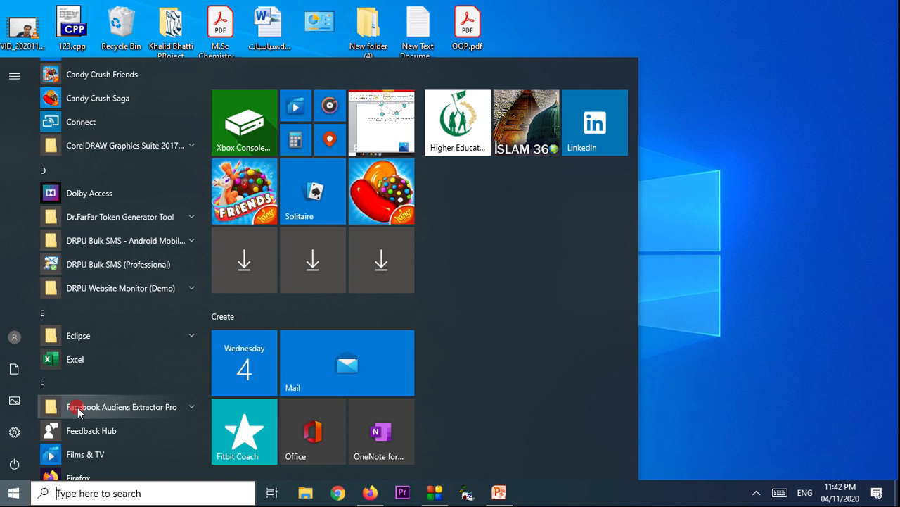
{"action": "scroll", "coordinate": [77, 412], "scroll_direction": "down", "scroll_amount": 5}
{"action": "scroll", "coordinate": [77, 411], "scroll_direction": "down", "scroll_amount": 3}
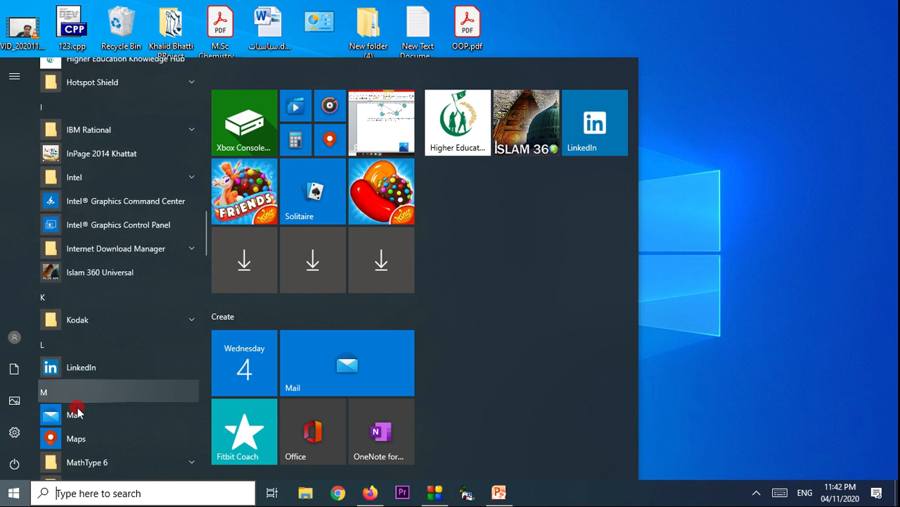
{"action": "scroll", "coordinate": [76, 411], "scroll_direction": "down", "scroll_amount": 5}
{"action": "scroll", "coordinate": [73, 403], "scroll_direction": "up", "scroll_amount": 3}
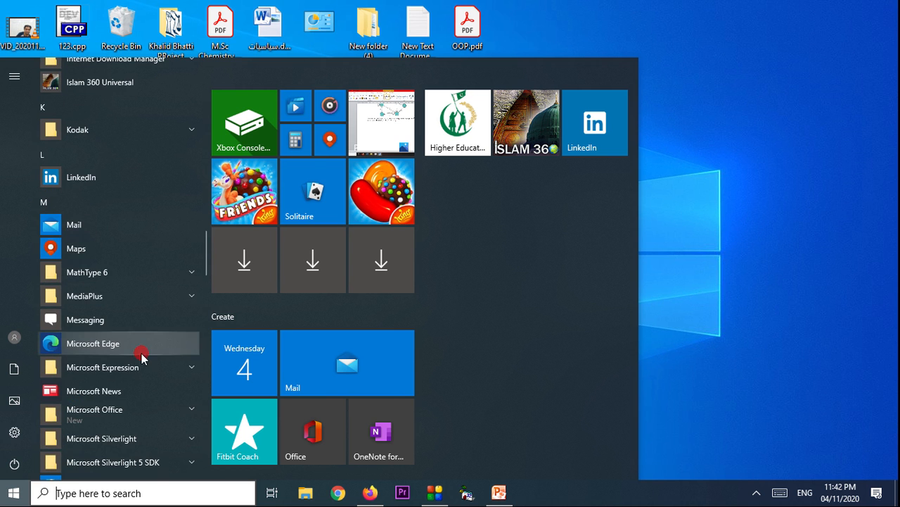
{"action": "left_click", "coordinate": [159, 412]}
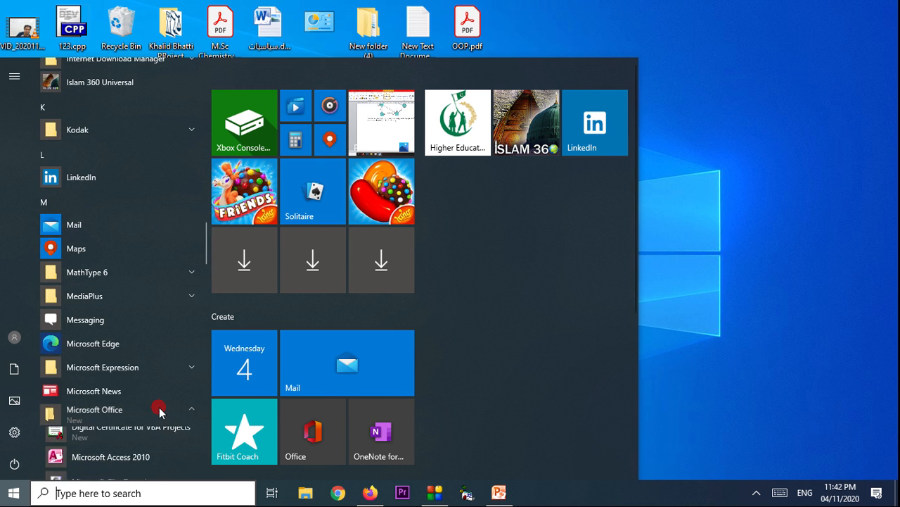
{"action": "scroll", "coordinate": [156, 411], "scroll_direction": "down", "scroll_amount": 2}
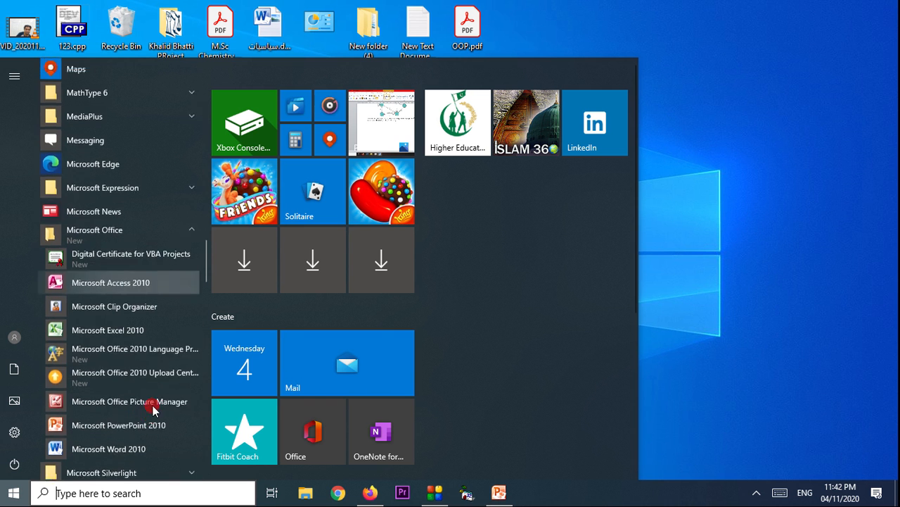
{"action": "left_click", "coordinate": [130, 323]}
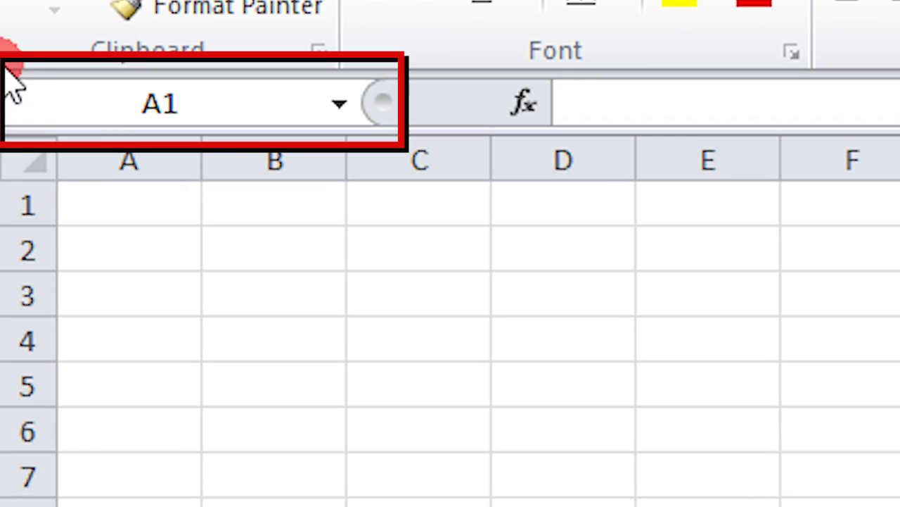
{"action": "left_click", "coordinate": [129, 102]}
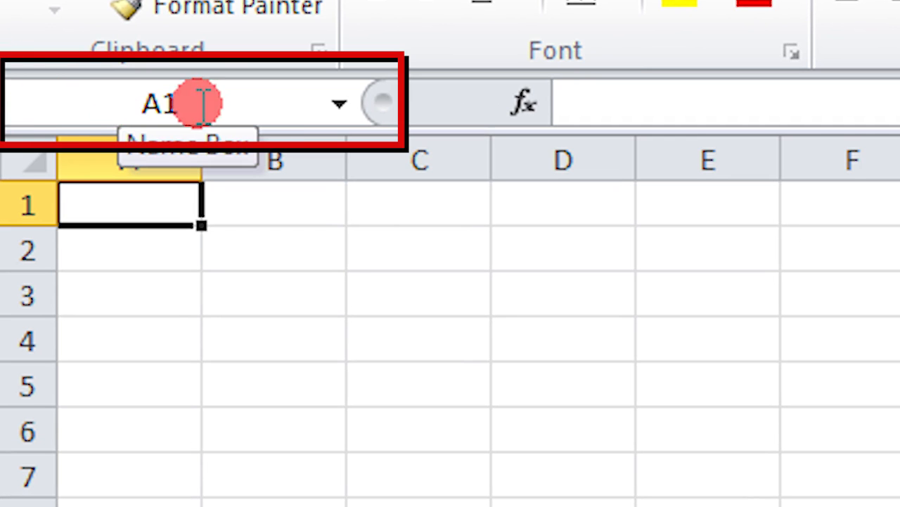
{"action": "left_click", "coordinate": [413, 277]}
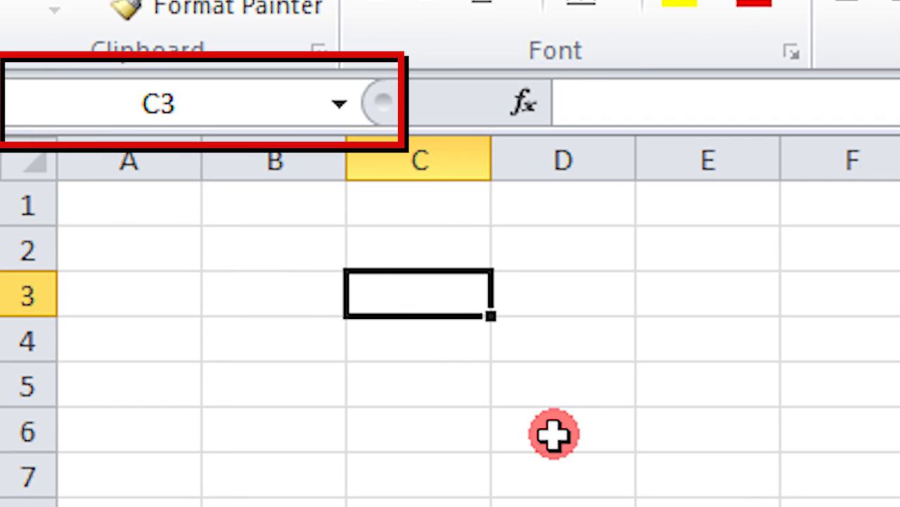
{"action": "left_click", "coordinate": [584, 297]}
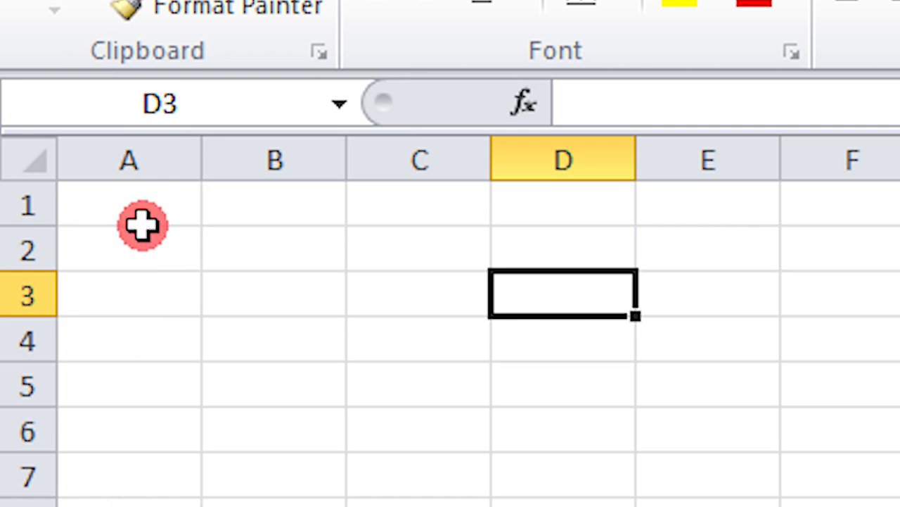
{"action": "left_click", "coordinate": [155, 144]}
{"action": "left_click", "coordinate": [424, 378]}
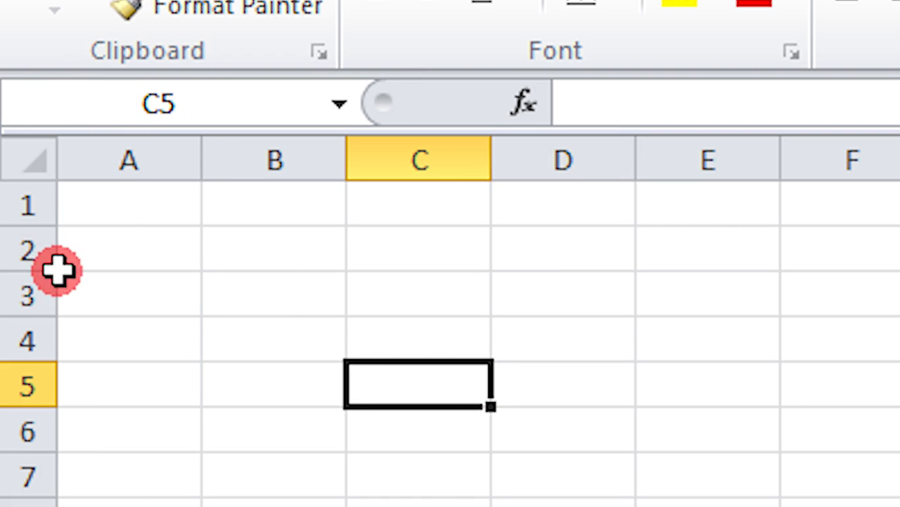
{"action": "left_click", "coordinate": [21, 243]}
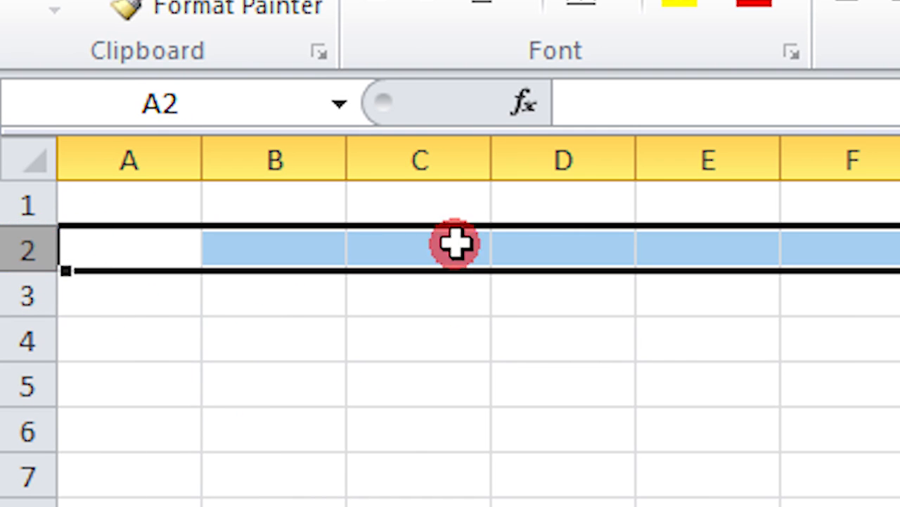
{"action": "left_click", "coordinate": [397, 504]}
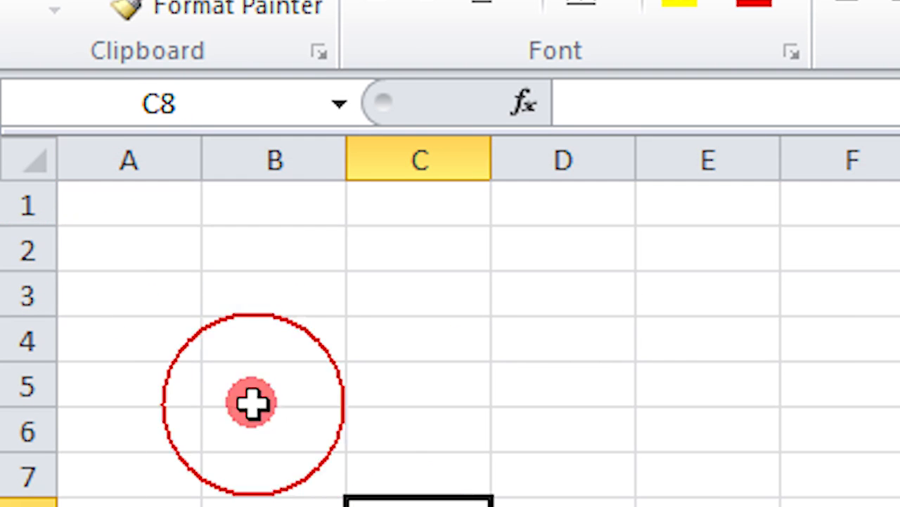
{"action": "left_click", "coordinate": [228, 244]}
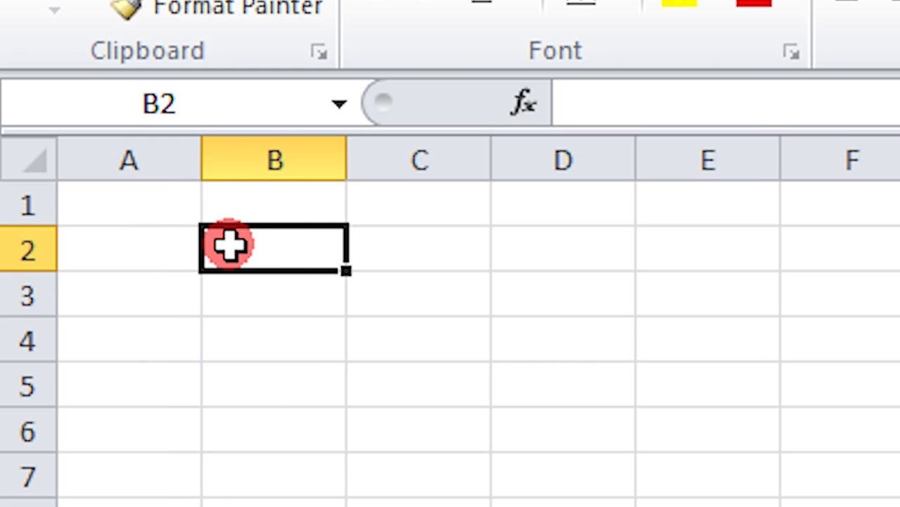
{"action": "left_click", "coordinate": [402, 414]}
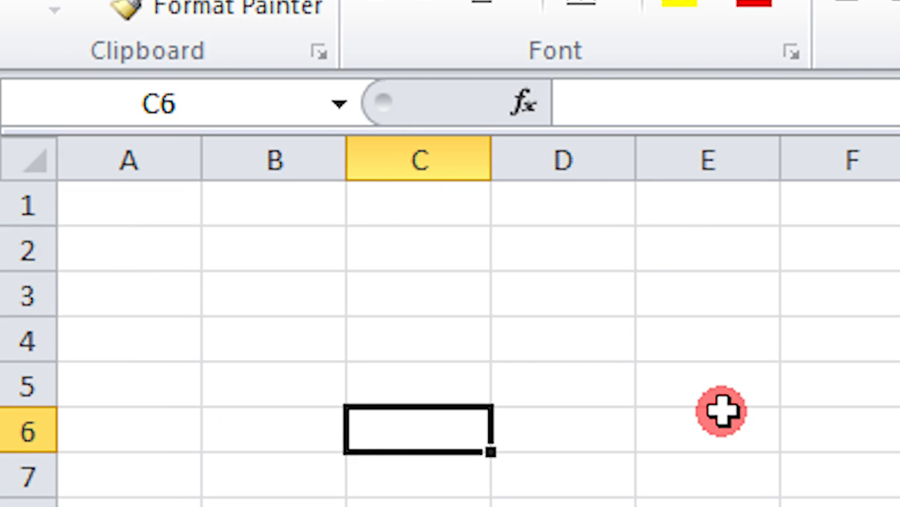
{"action": "left_click", "coordinate": [558, 293]}
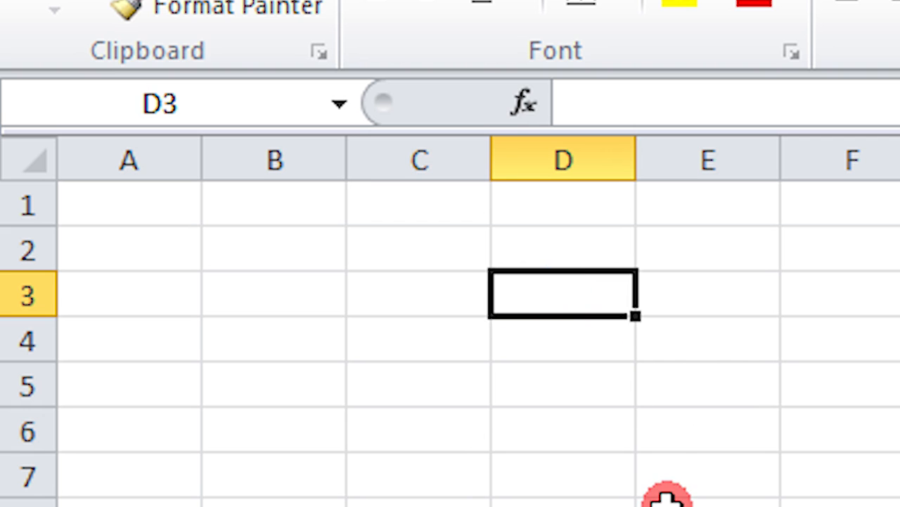
{"action": "left_click", "coordinate": [516, 420]}
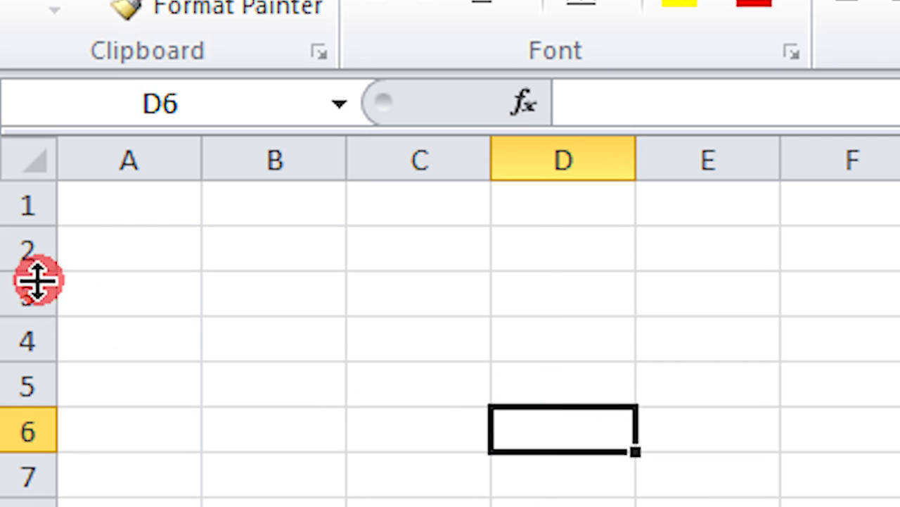
{"action": "left_click", "coordinate": [126, 214]}
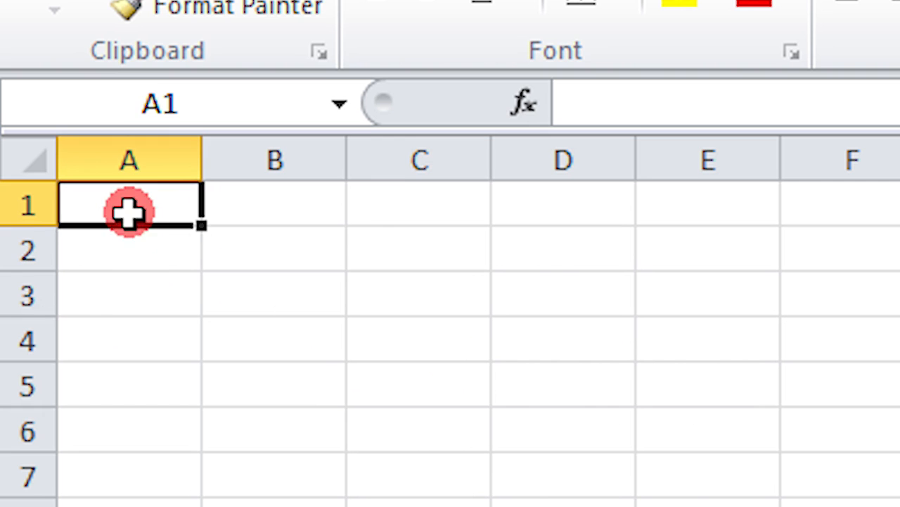
Select cell B2, then columns A, C and D, then rows 1 and 2.
{"action": "left_click", "coordinate": [344, 257]}
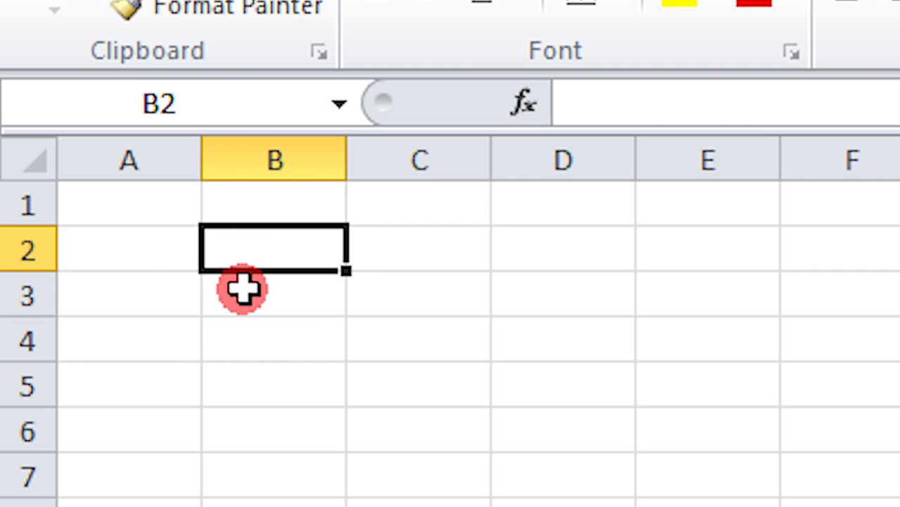
{"action": "left_click", "coordinate": [188, 110]}
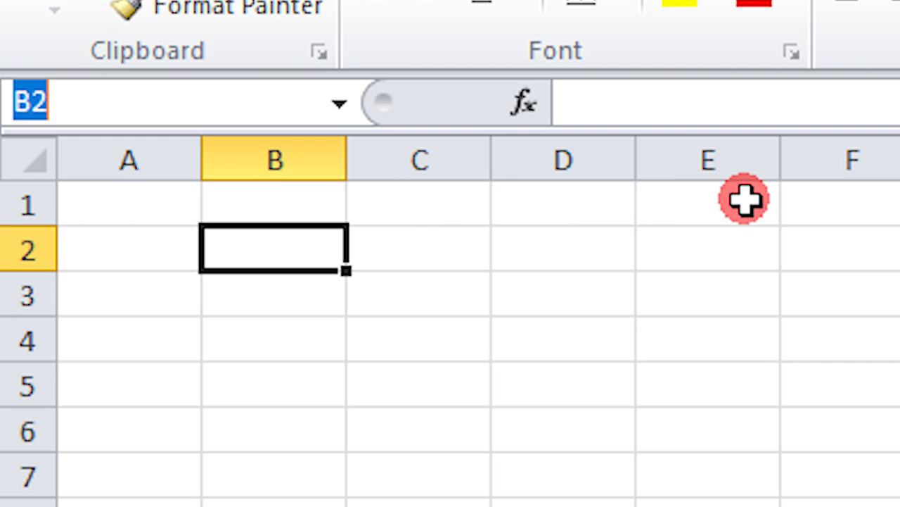
{"action": "left_click", "coordinate": [133, 148]}
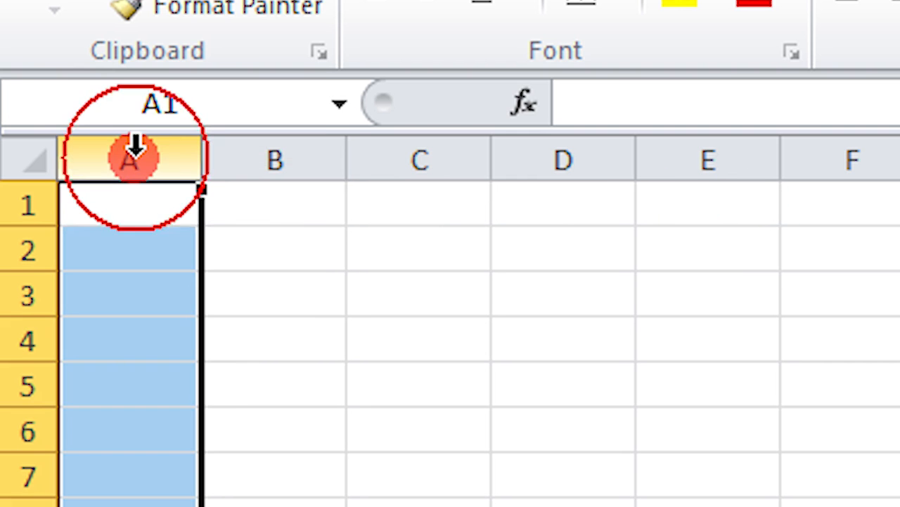
{"action": "left_click", "coordinate": [420, 149]}
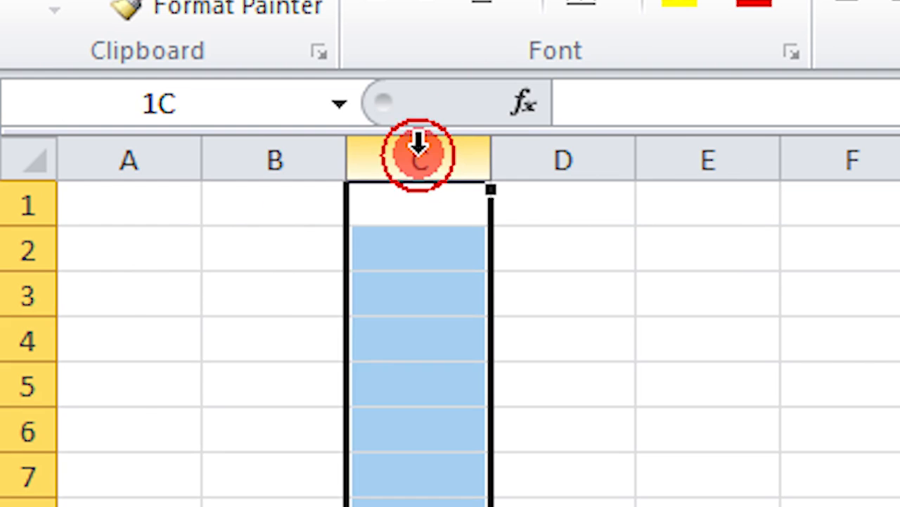
{"action": "left_click", "coordinate": [563, 155]}
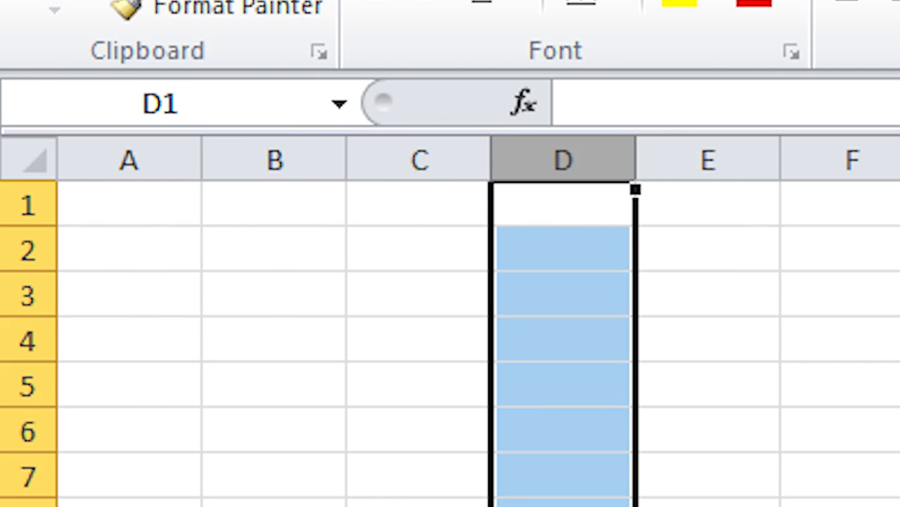
{"action": "left_click", "coordinate": [10, 204]}
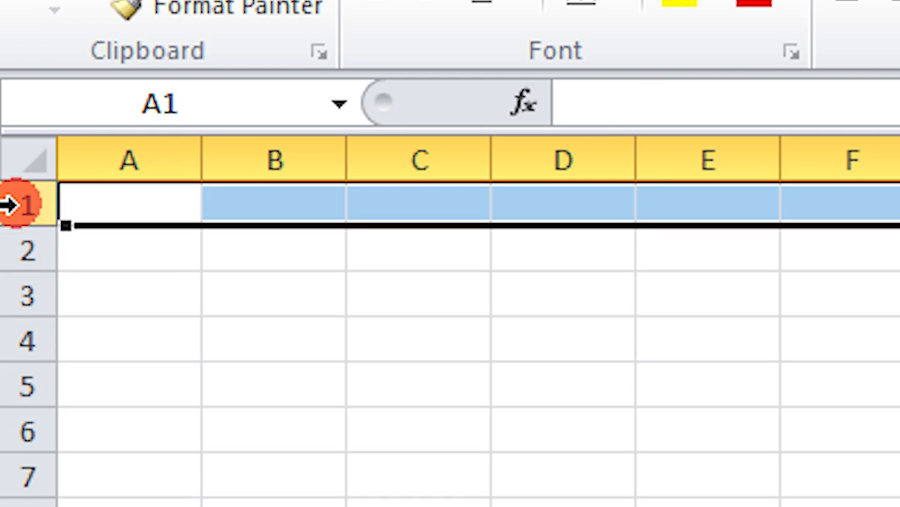
{"action": "left_click", "coordinate": [14, 252]}
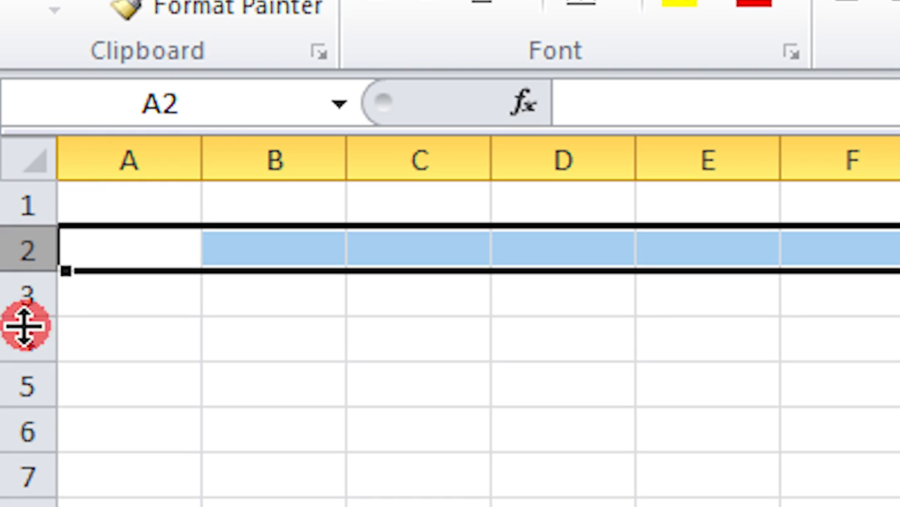
{"action": "left_click", "coordinate": [346, 380]}
Enter the text B3 in cell B3.
{"action": "left_click", "coordinate": [277, 294]}
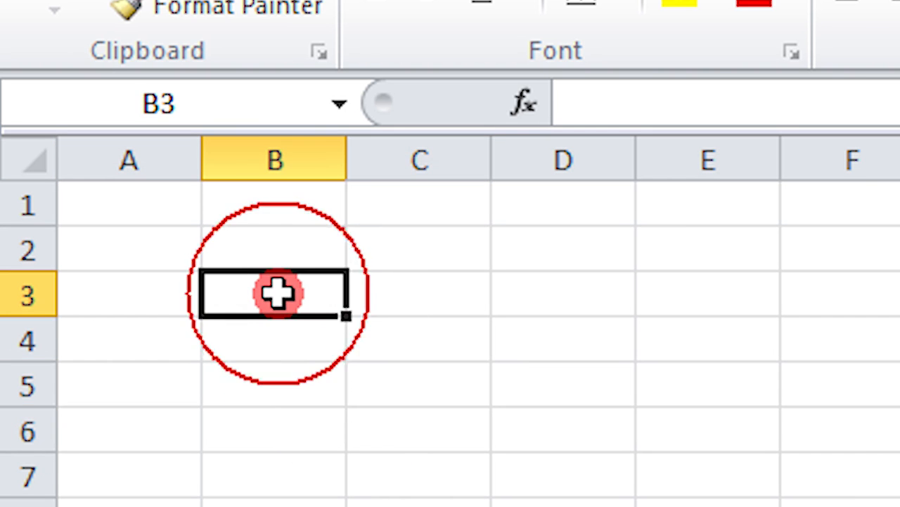
{"action": "double_click", "coordinate": [277, 294]}
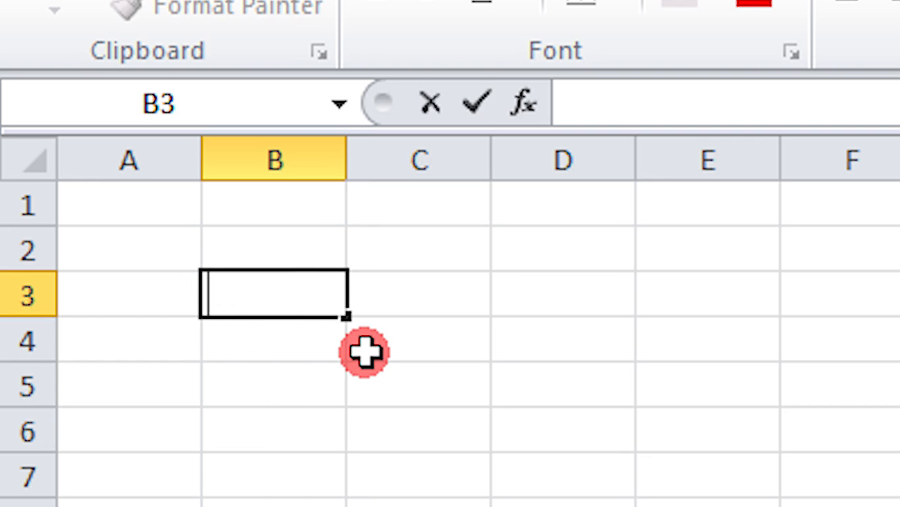
{"action": "type", "text": "B"}
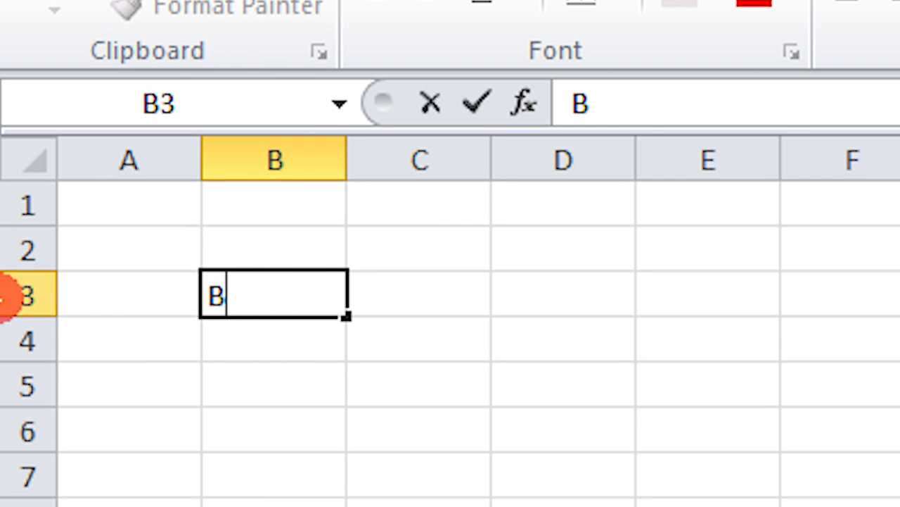
{"action": "type", "text": "3"}
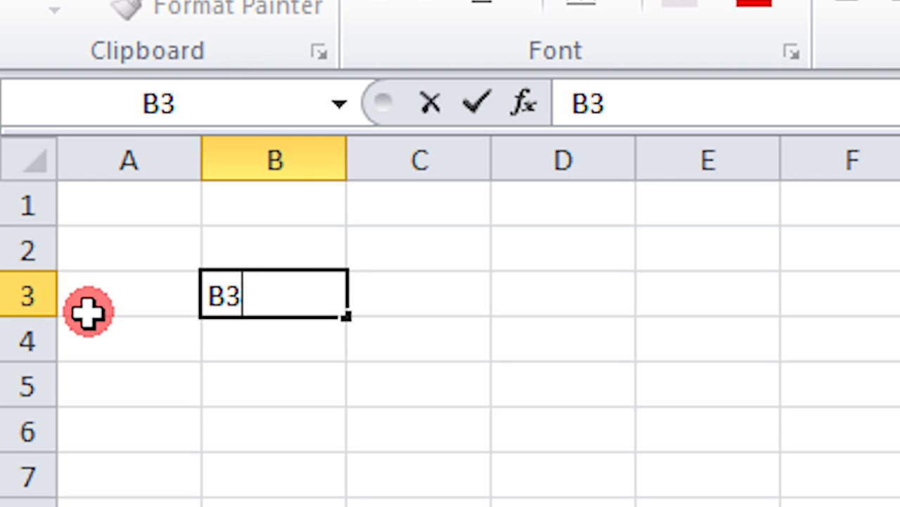
{"action": "key", "text": "Return"}
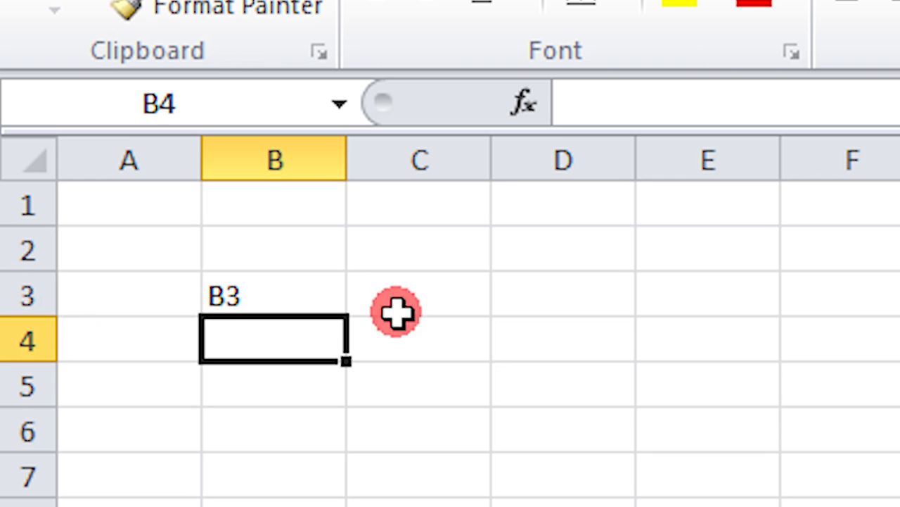
Enter H7 in cell H7, highlight column H and row 7, then return to A1.
{"action": "left_click", "coordinate": [899, 476]}
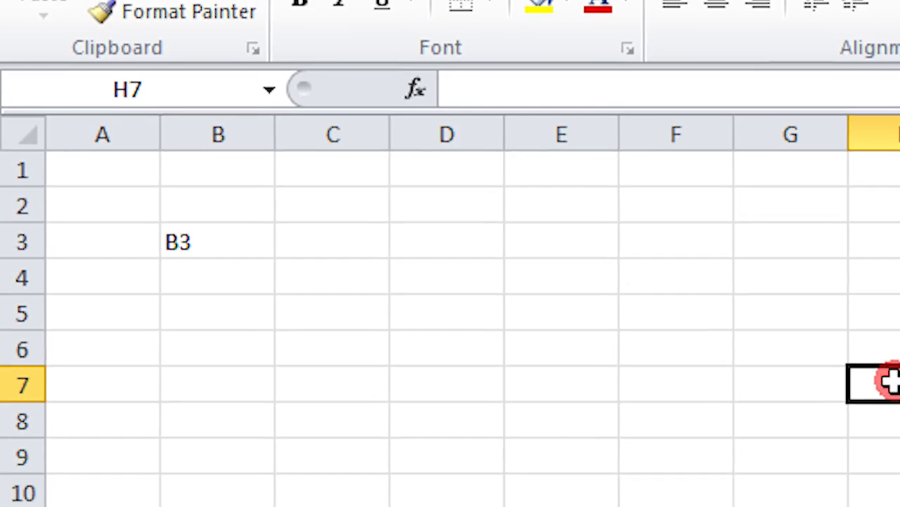
{"action": "double_click", "coordinate": [891, 382]}
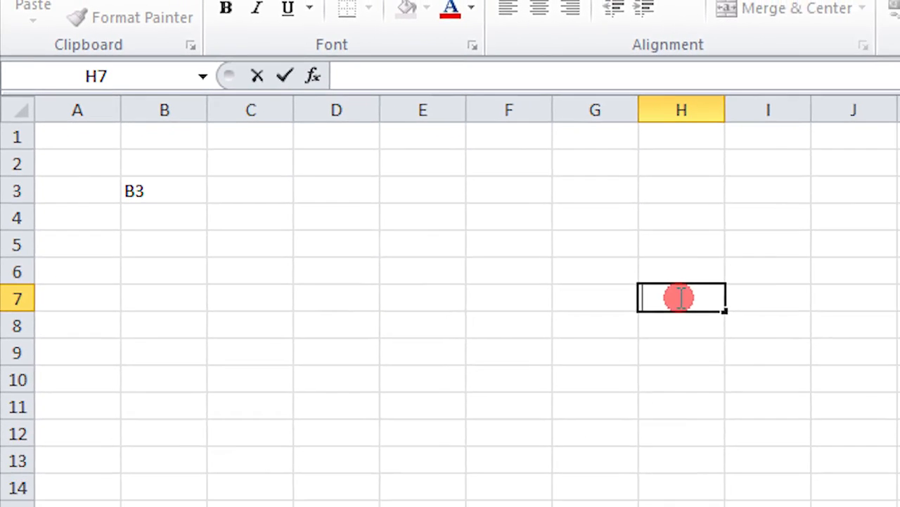
{"action": "type", "text": "H7"}
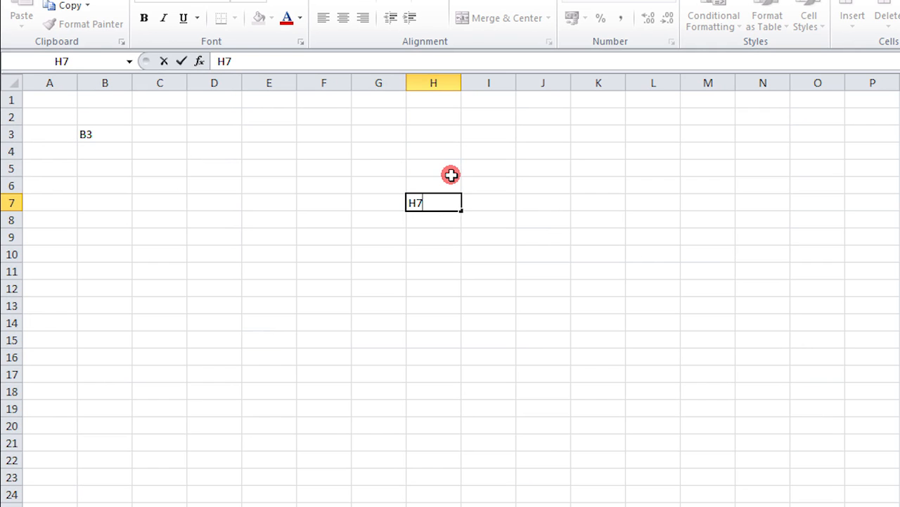
{"action": "left_click", "coordinate": [494, 172]}
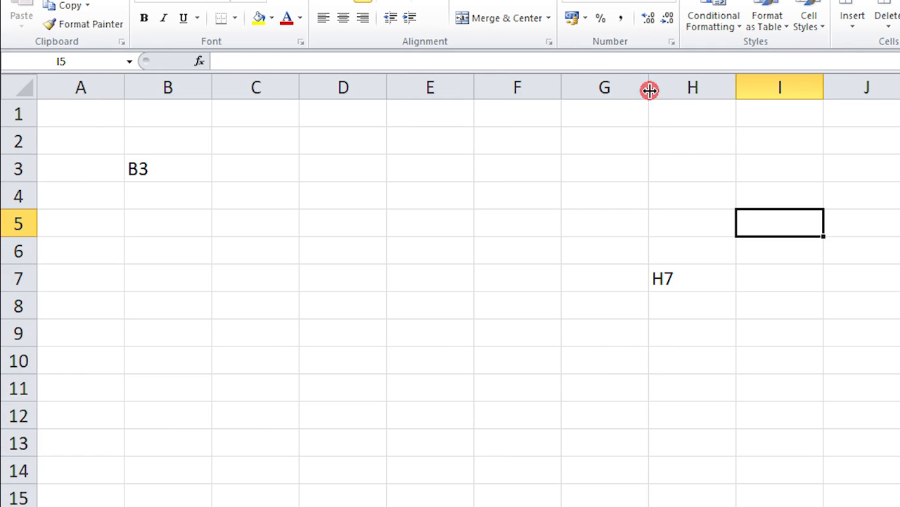
{"action": "left_click", "coordinate": [697, 87]}
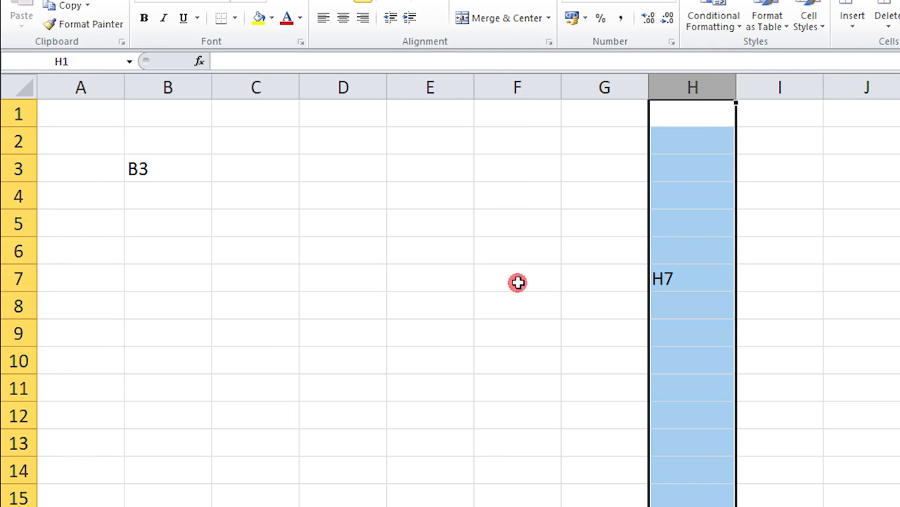
{"action": "left_click", "coordinate": [33, 280]}
{"action": "left_click", "coordinate": [670, 277]}
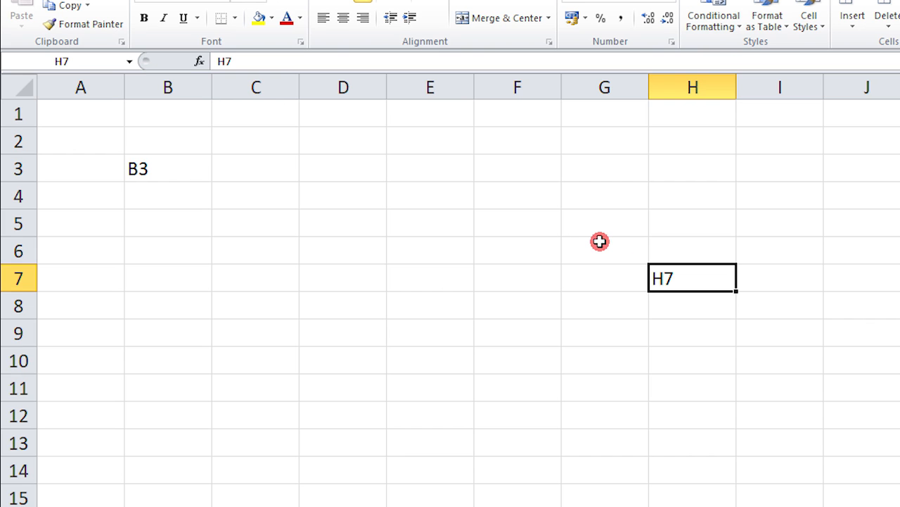
{"action": "key", "text": "ctrl+Home"}
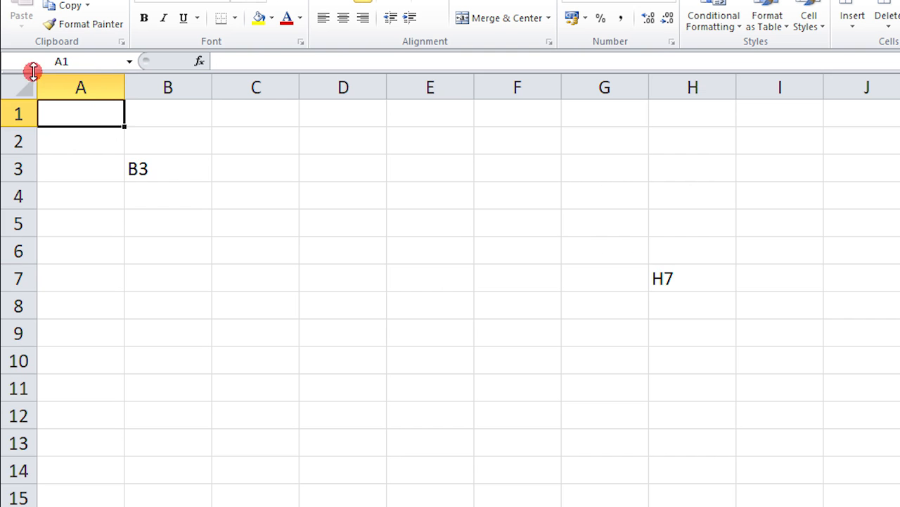
Select range B3:H8, briefly edit in the formula bar, then switch to Sheet2.
{"action": "left_click_drag", "start_coordinate": [143, 172], "coordinate": [730, 308]}
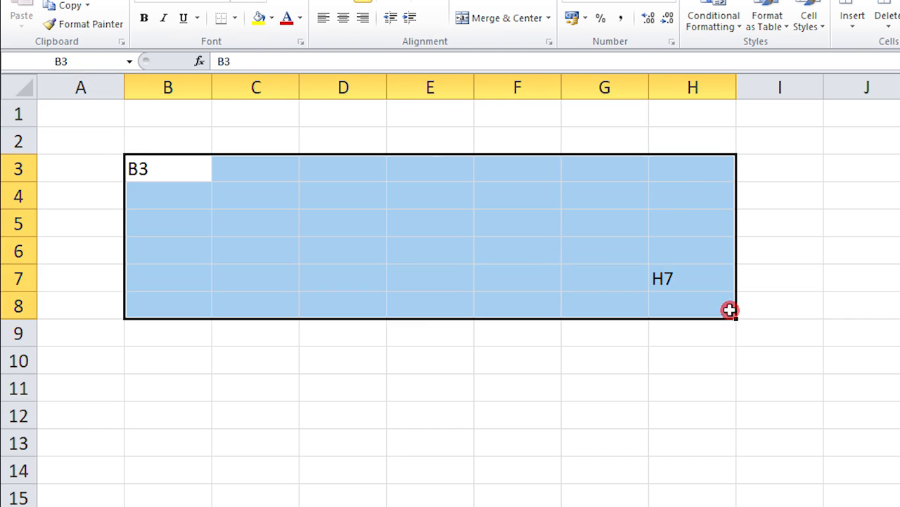
{"action": "left_click", "coordinate": [263, 63]}
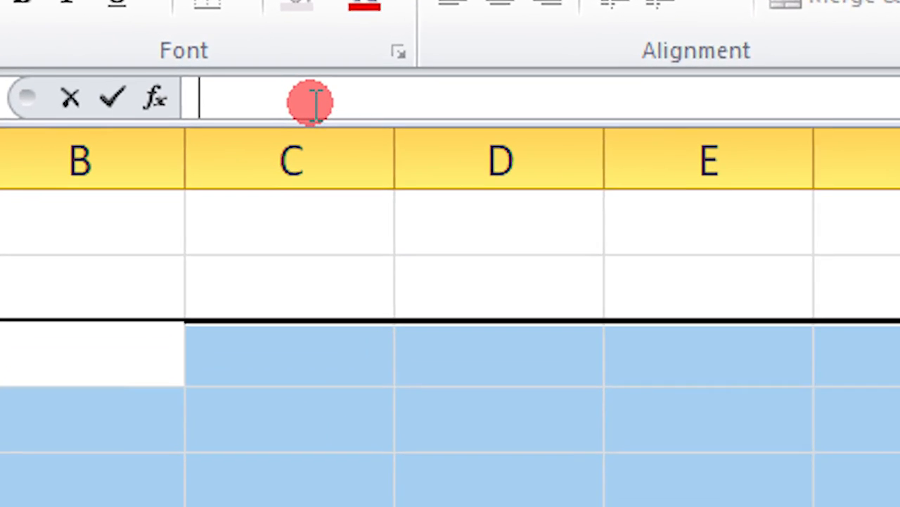
{"action": "left_click", "coordinate": [569, 392]}
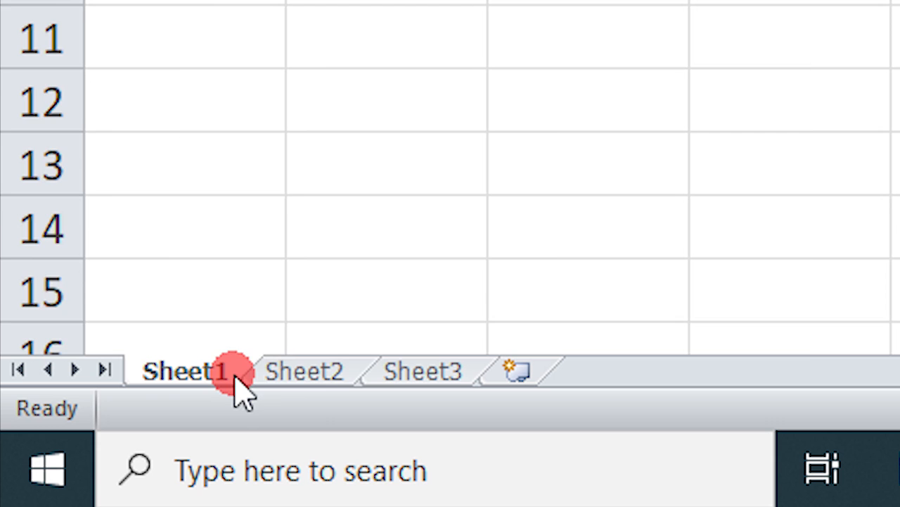
{"action": "left_click", "coordinate": [282, 371]}
Cycle through Sheet1 to Sheet3, then insert three new worksheets, Sheet4 to Sheet6.
{"action": "left_click", "coordinate": [399, 374]}
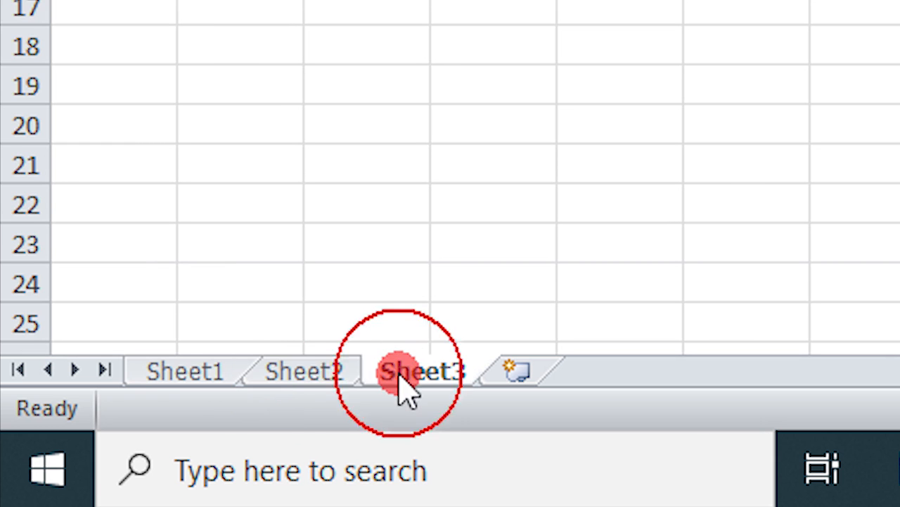
{"action": "left_click", "coordinate": [204, 372]}
{"action": "left_click", "coordinate": [318, 373]}
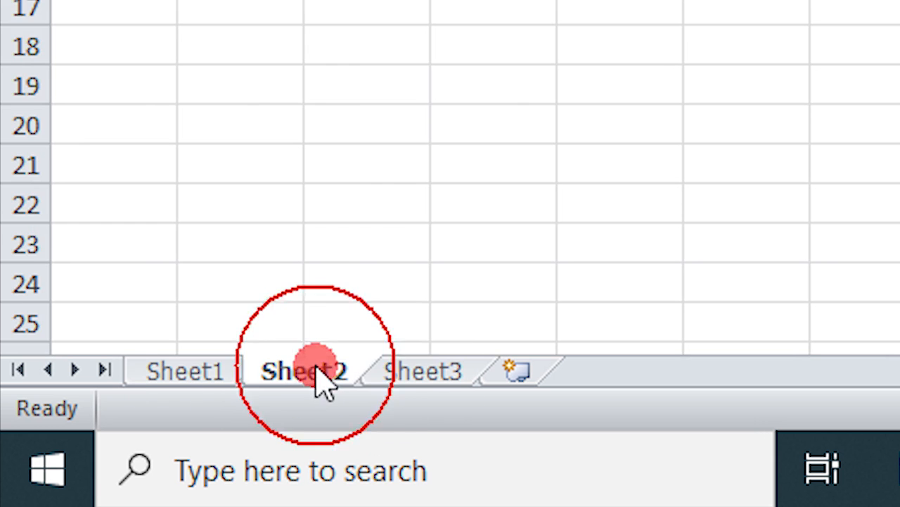
{"action": "left_click", "coordinate": [435, 372]}
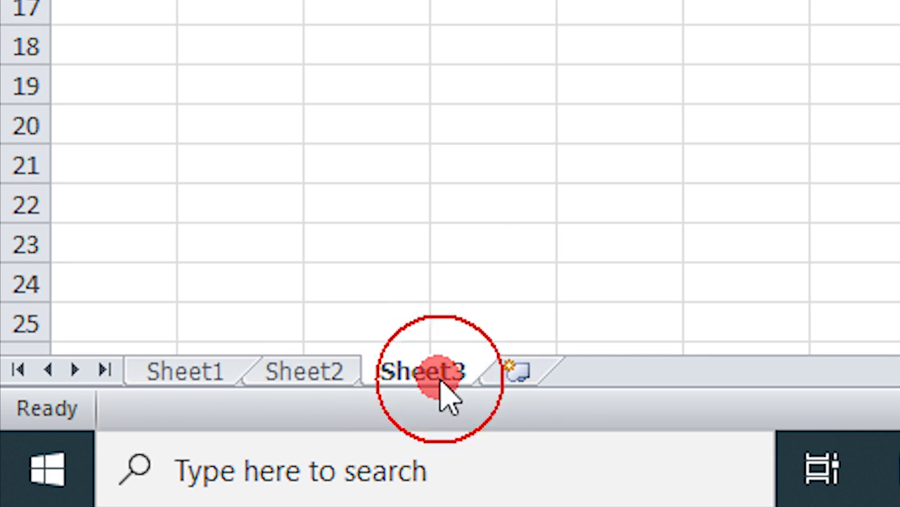
{"action": "left_click", "coordinate": [518, 374]}
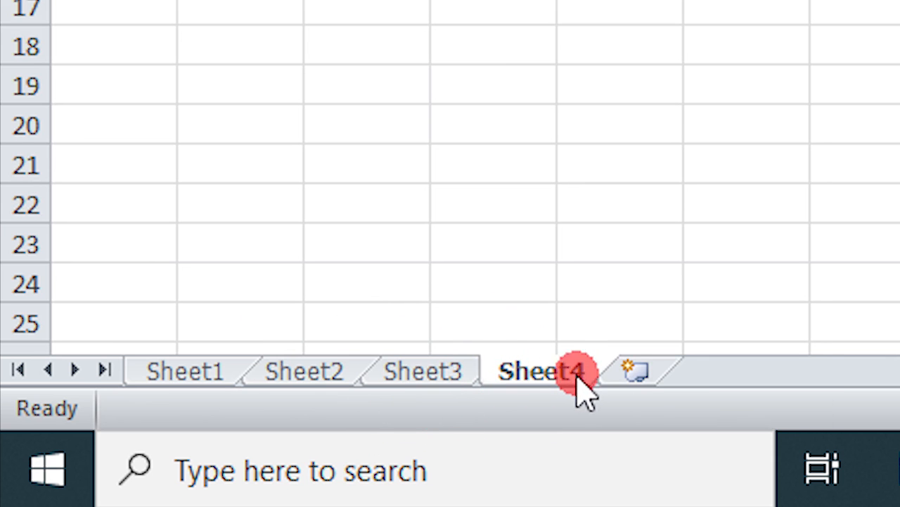
{"action": "left_click", "coordinate": [624, 373]}
{"action": "left_click", "coordinate": [755, 371]}
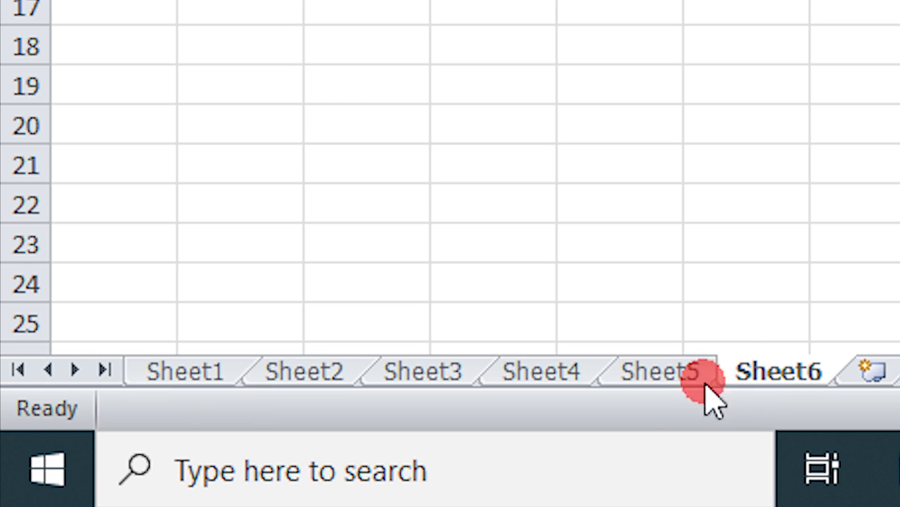
Rename Sheet1, Sheet2 and Sheet3 to Inter, BSc and MSc.
{"action": "right_click", "coordinate": [201, 375]}
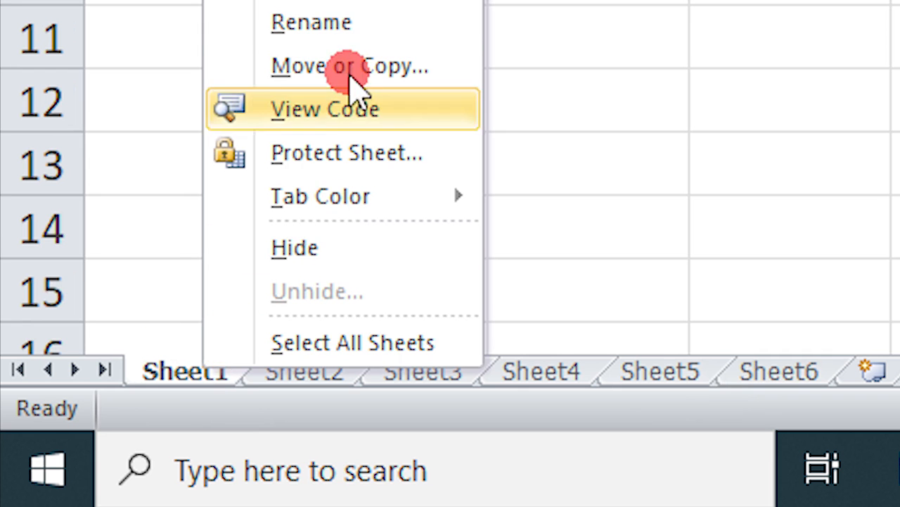
{"action": "left_click", "coordinate": [346, 23]}
{"action": "type", "text": "Inter"}
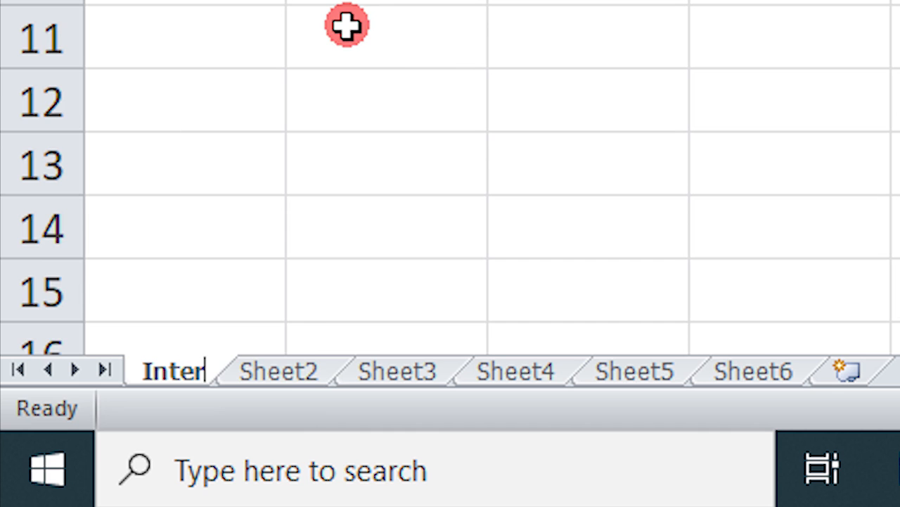
{"action": "double_click", "coordinate": [291, 364]}
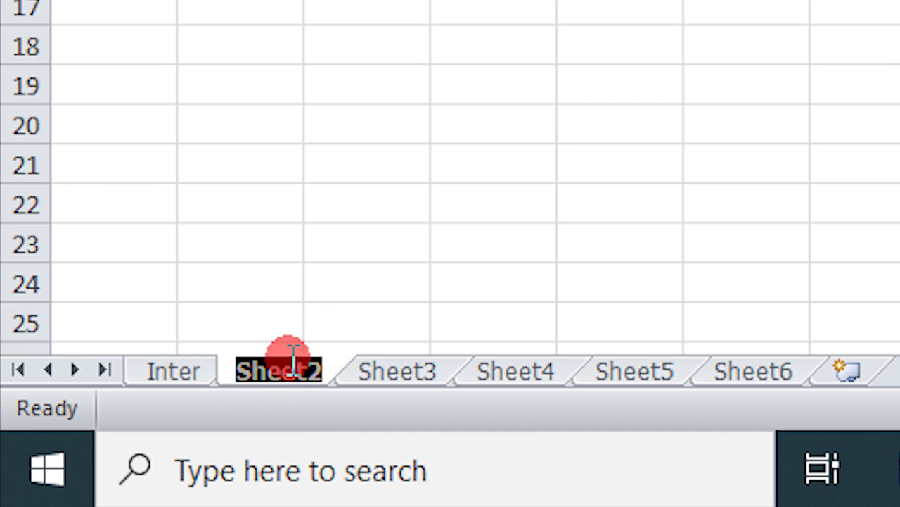
{"action": "type", "text": "BSc"}
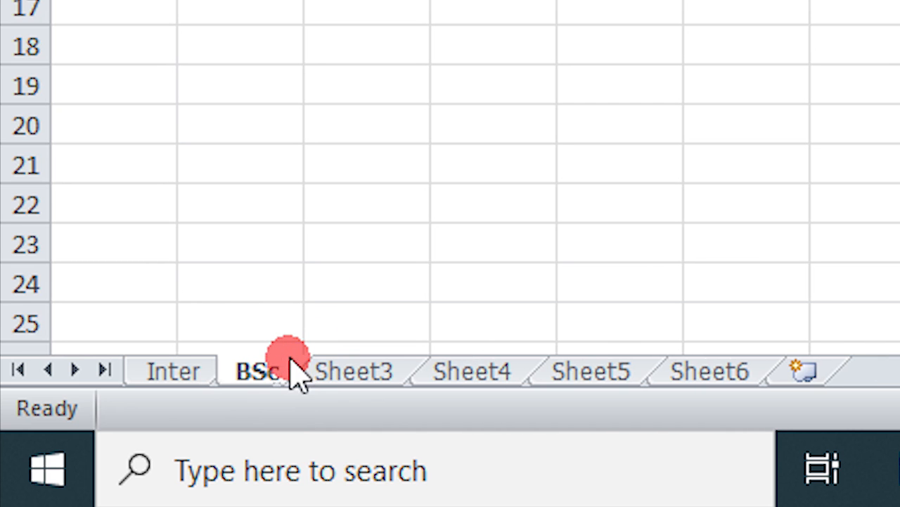
{"action": "double_click", "coordinate": [360, 369]}
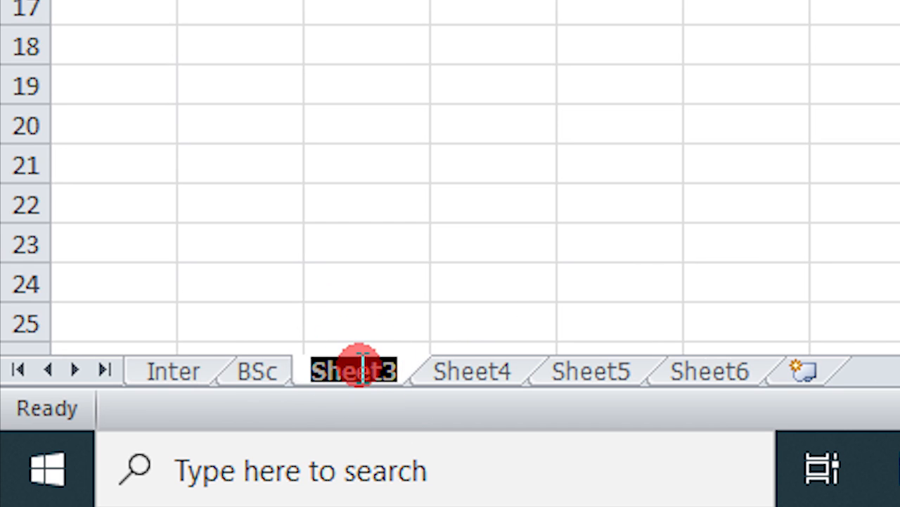
{"action": "type", "text": "MSc"}
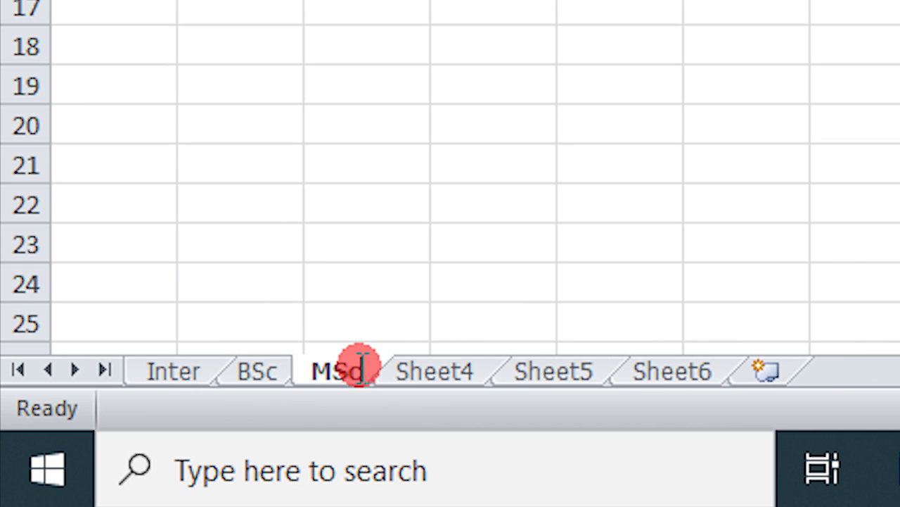
{"action": "key", "text": "Return"}
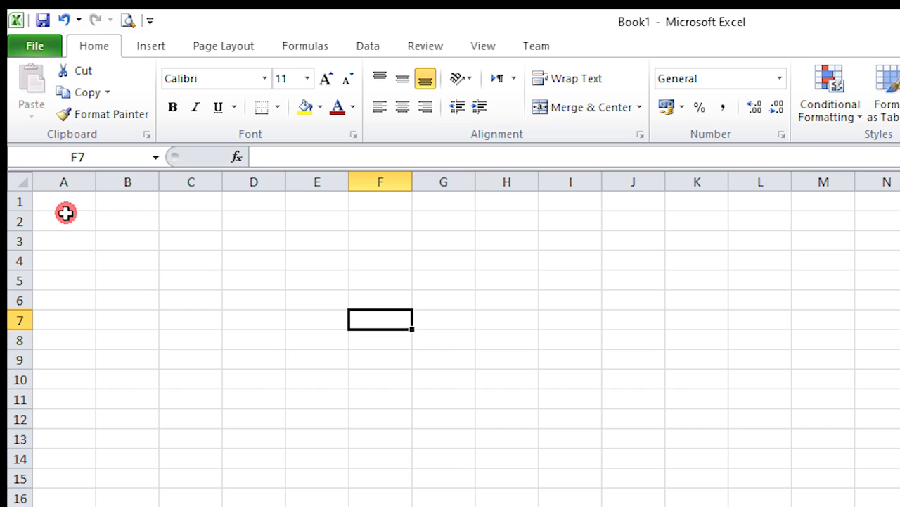
{"action": "left_click", "coordinate": [66, 201]}
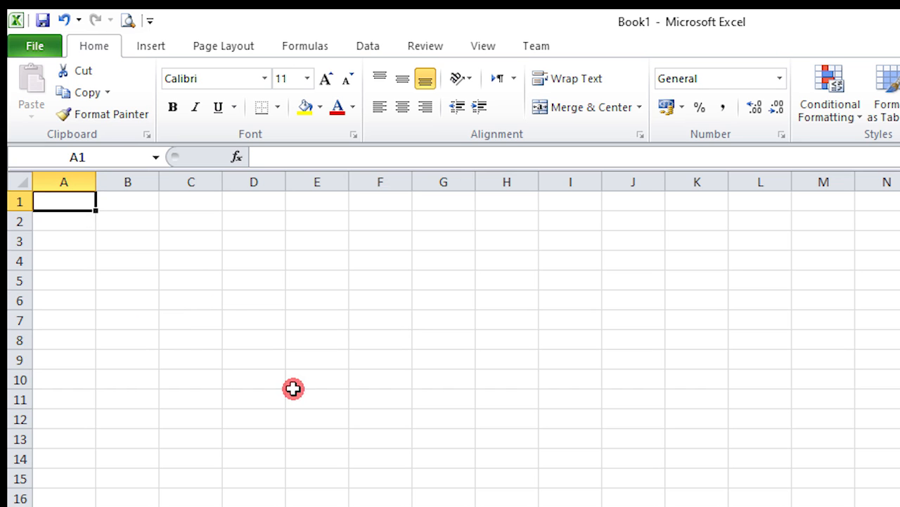
Enter the headers Sr. No in A1 and Student Name in B1.
{"action": "scroll", "coordinate": [292, 389], "scroll_direction": "up", "scroll_amount": 8, "text": "ctrl"}
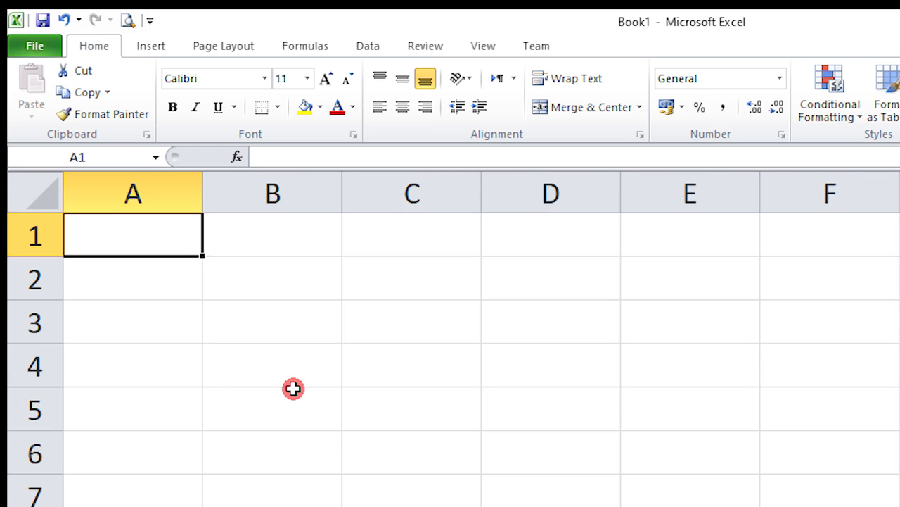
{"action": "type", "text": "Sr. No"}
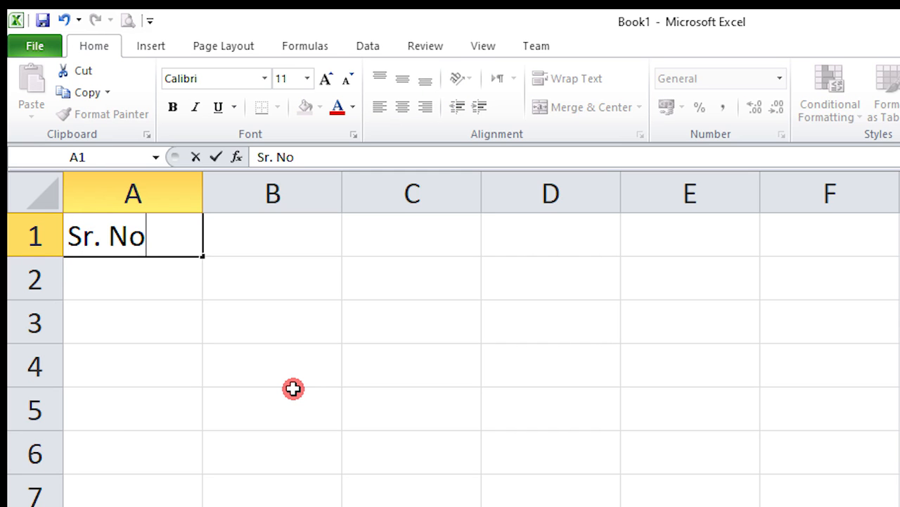
{"action": "key", "text": "Tab"}
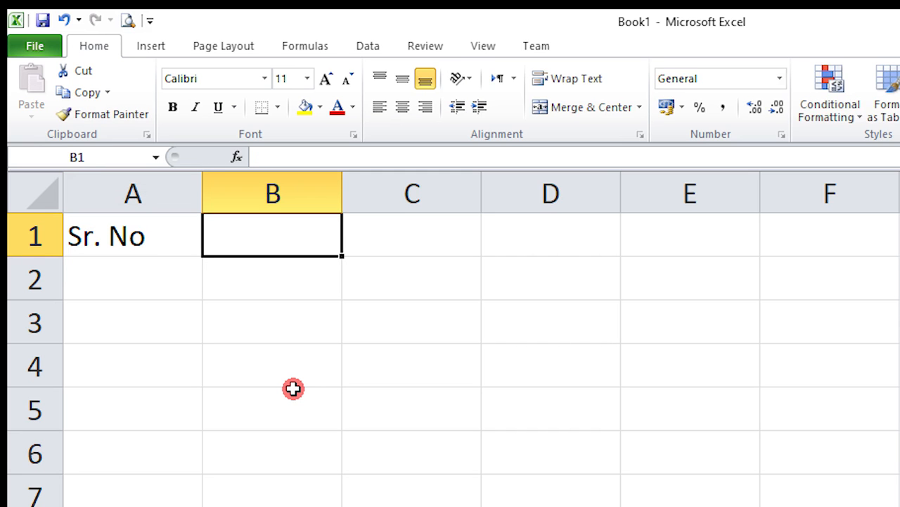
{"action": "type", "text": "Studenta"}
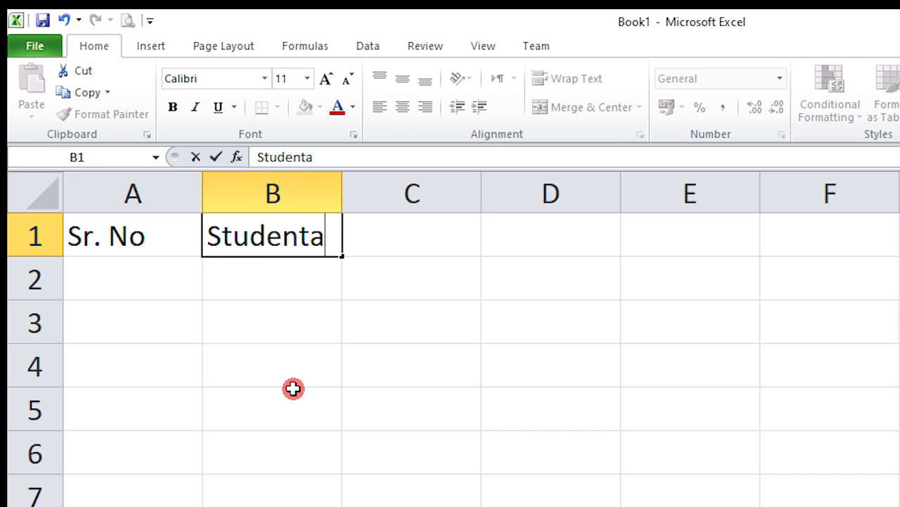
{"action": "key", "text": "BackSpace"}
{"action": "type", "text": " NAme"}
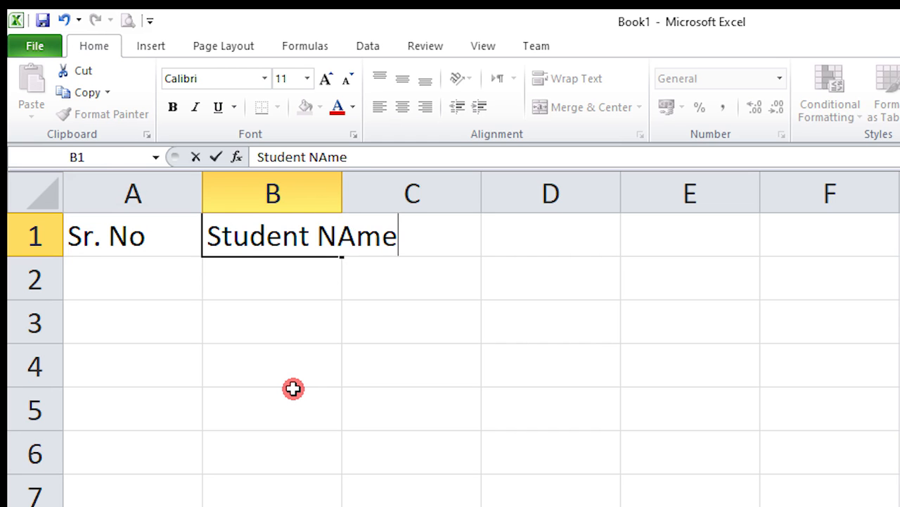
{"action": "key", "text": "BackSpace"}
{"action": "key", "text": "BackSpace"}
{"action": "key", "text": "BackSpace"}
{"action": "type", "text": "ame"}
{"action": "key", "text": "Tab"}
Add the Class, Marks and Fee headers in C1 through E1.
{"action": "type", "text": "Ca"}
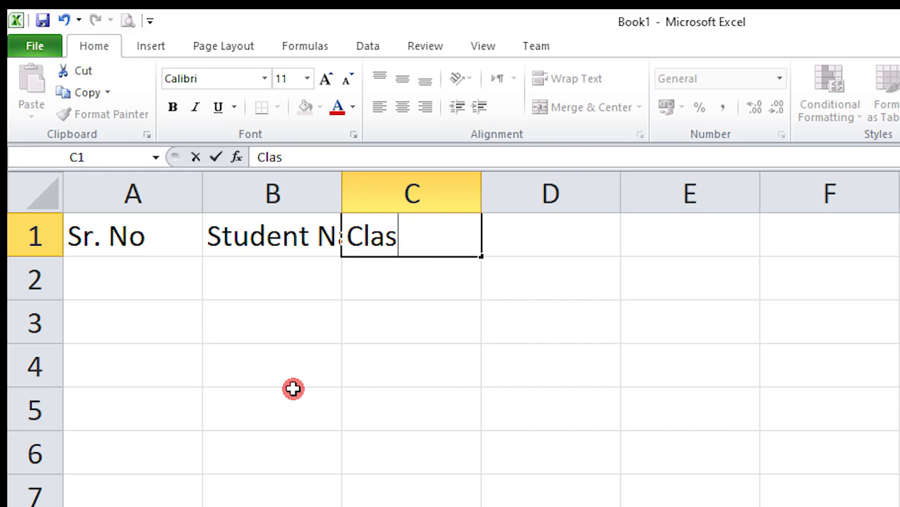
{"action": "key", "text": "Tab"}
{"action": "type", "text": "MAr"}
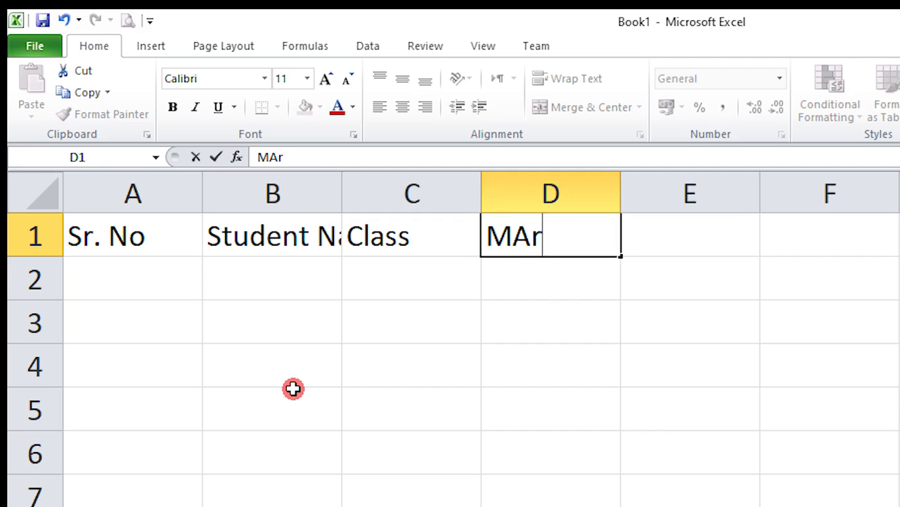
{"action": "key", "text": "Tab"}
{"action": "type", "text": "Fee"}
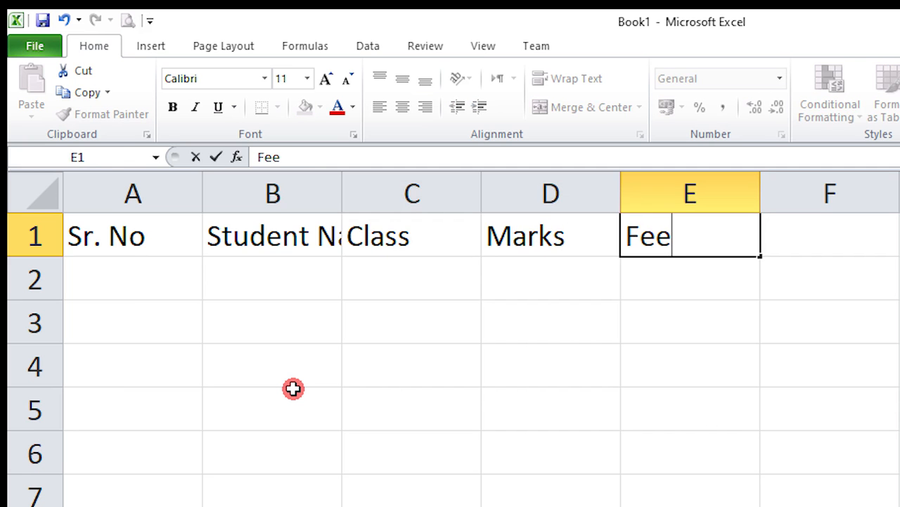
{"action": "key", "text": "Return"}
{"action": "left_click", "coordinate": [192, 262]}
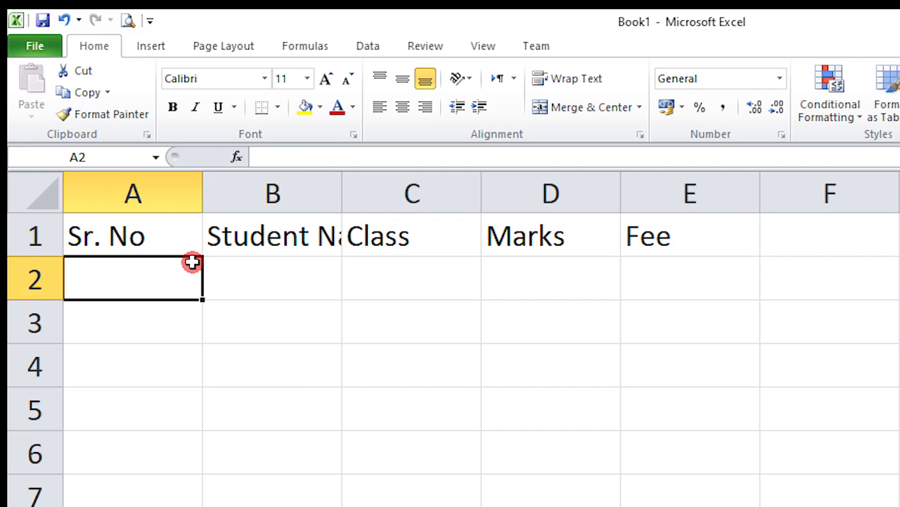
Type serial numbers 1 to 4 in A2:A5, then clear them.
{"action": "type", "text": "1"}
{"action": "key", "text": "Return"}
{"action": "type", "text": "2"}
{"action": "key", "text": "Return"}
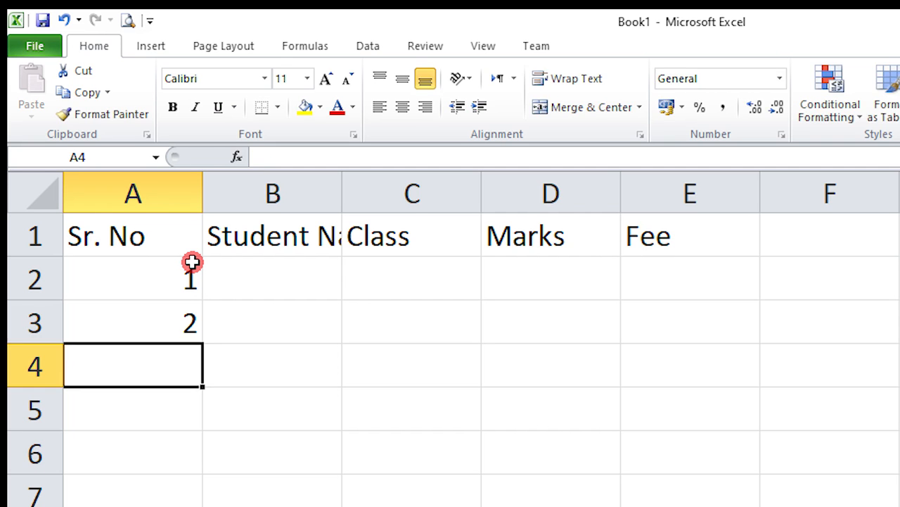
{"action": "type", "text": "3"}
{"action": "key", "text": "Return"}
{"action": "type", "text": "4"}
{"action": "key", "text": "Return"}
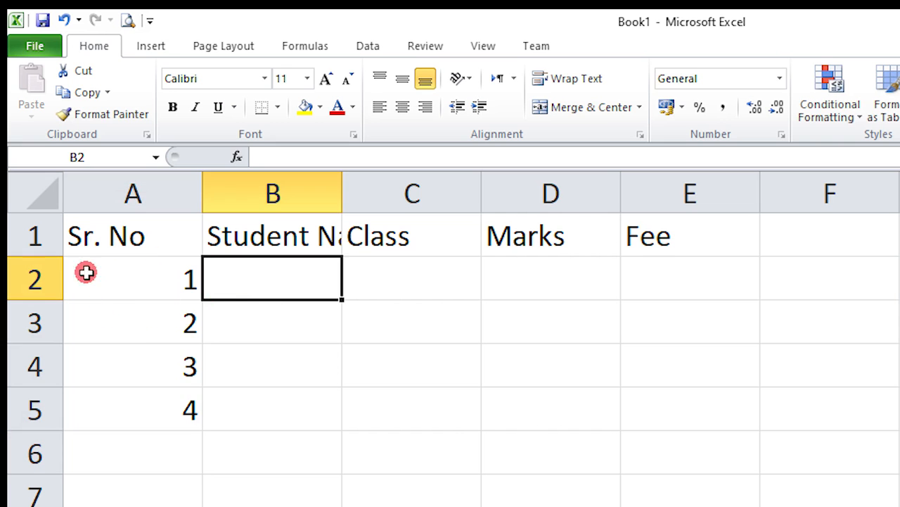
{"action": "left_click_drag", "start_coordinate": [87, 272], "coordinate": [138, 370]}
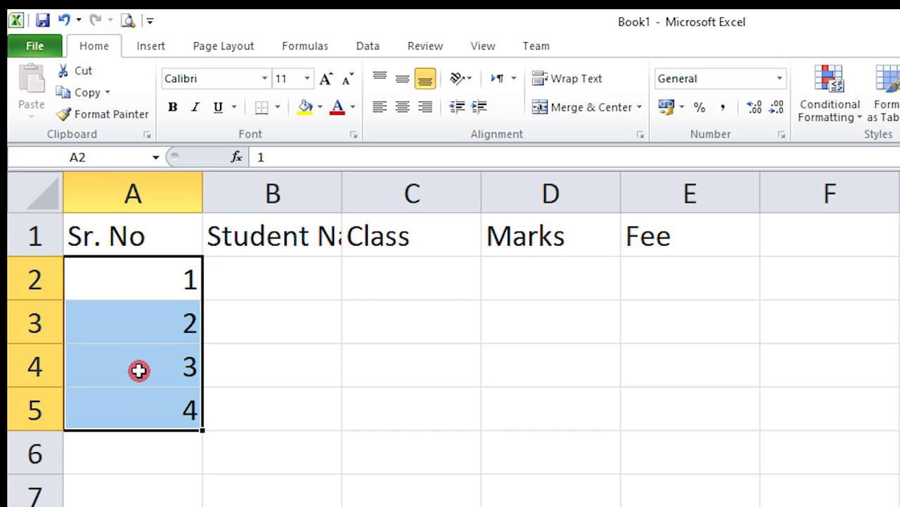
{"action": "key", "text": "Delete"}
{"action": "left_click", "coordinate": [327, 374]}
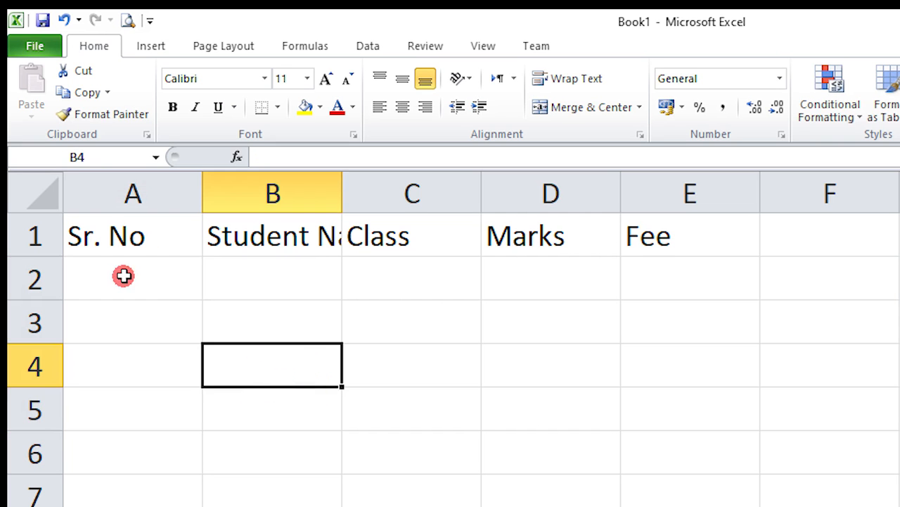
Enter 1 and 2 in A2:A3 and fill the series down to 6 in A7.
{"action": "left_click", "coordinate": [123, 275]}
{"action": "type", "text": "1"}
{"action": "key", "text": "Return"}
{"action": "type", "text": "2"}
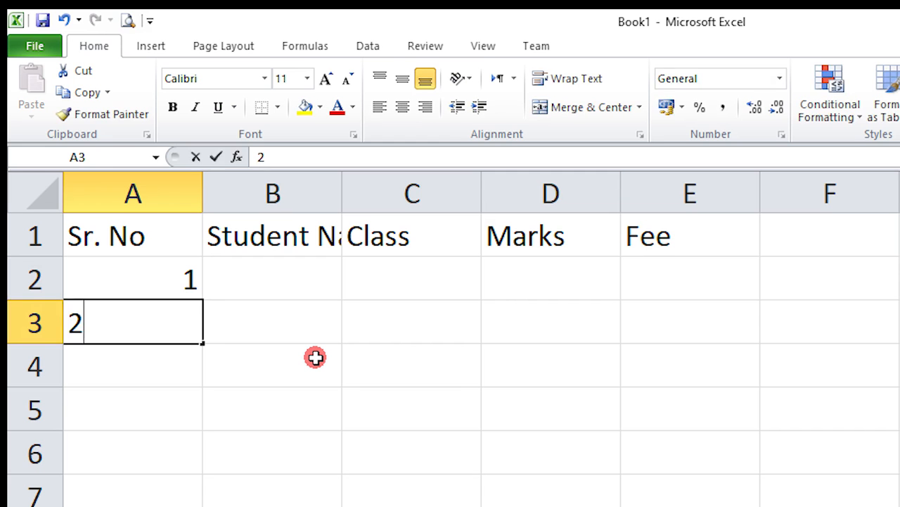
{"action": "key", "text": "Return"}
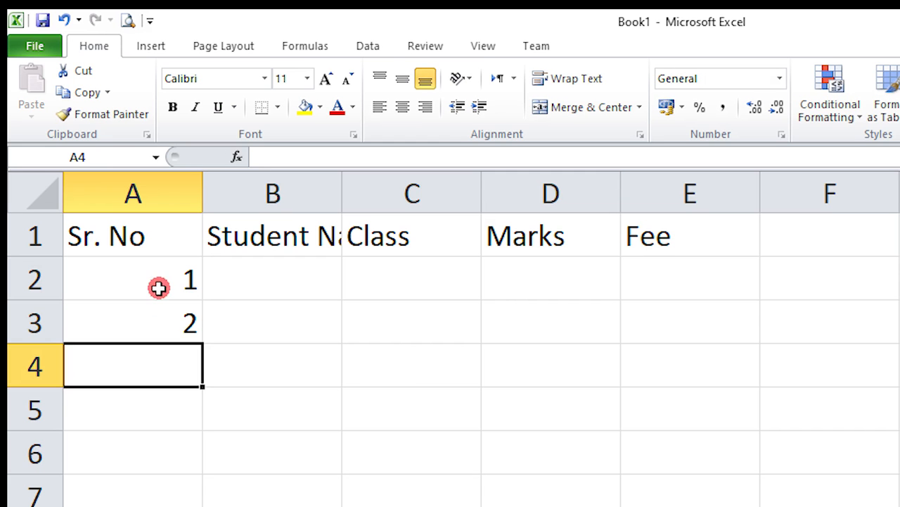
{"action": "left_click_drag", "start_coordinate": [159, 285], "coordinate": [179, 311]}
{"action": "left_click", "coordinate": [319, 307]}
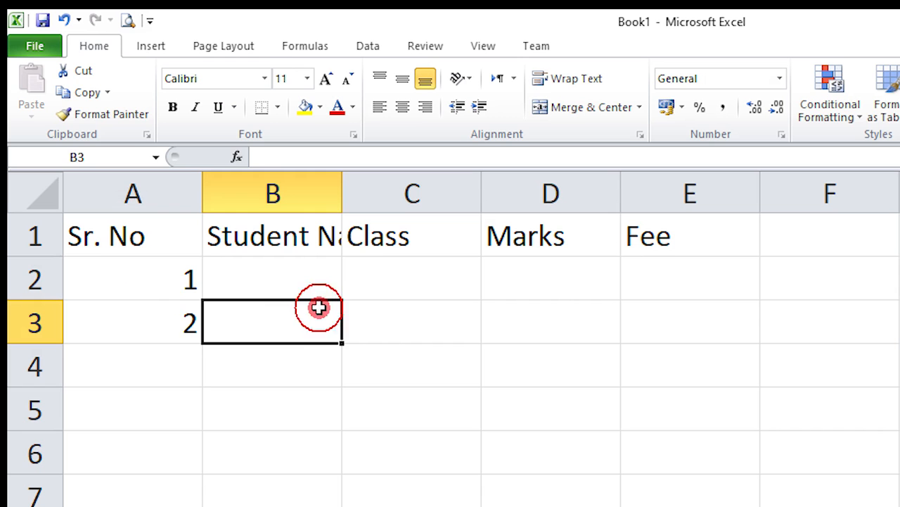
{"action": "left_click", "coordinate": [160, 279]}
{"action": "left_click_drag", "start_coordinate": [161, 279], "coordinate": [205, 306]}
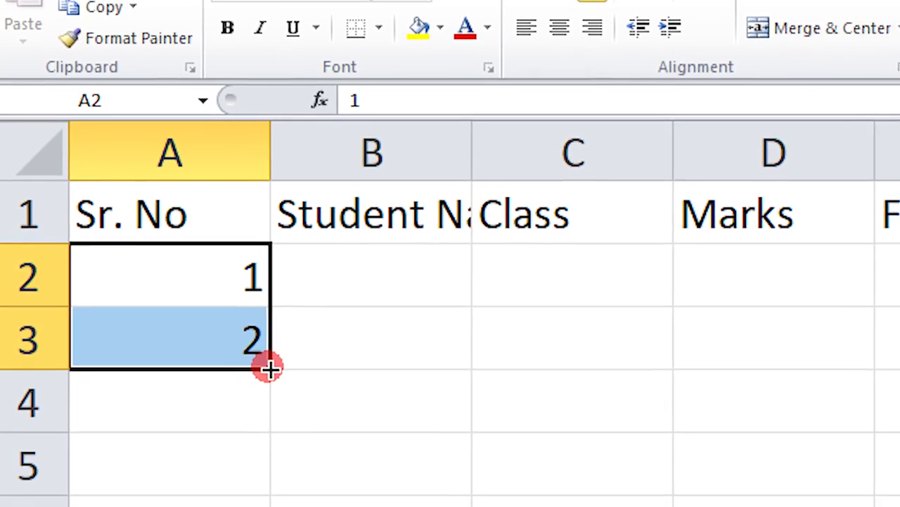
{"action": "left_click_drag", "start_coordinate": [232, 353], "coordinate": [194, 501]}
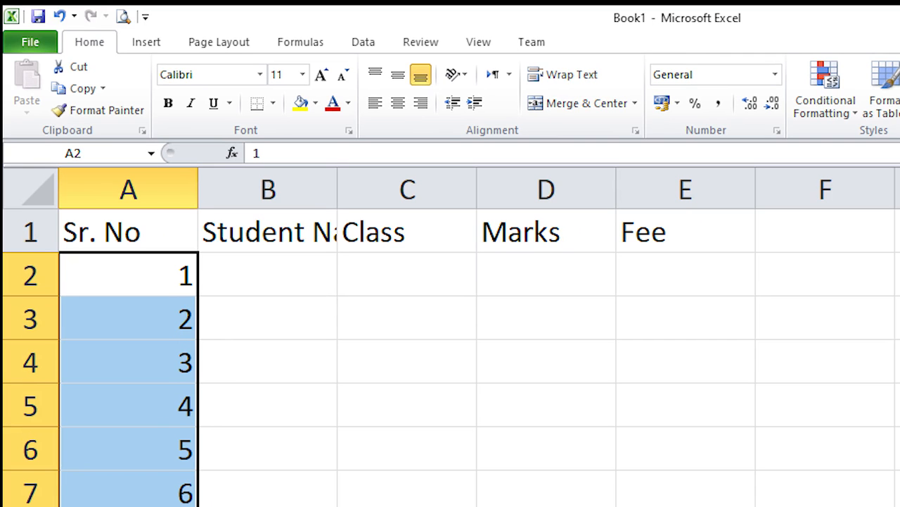
Enter the first two students' full names in B2 and B3.
{"action": "left_click", "coordinate": [345, 434]}
{"action": "left_click", "coordinate": [271, 278]}
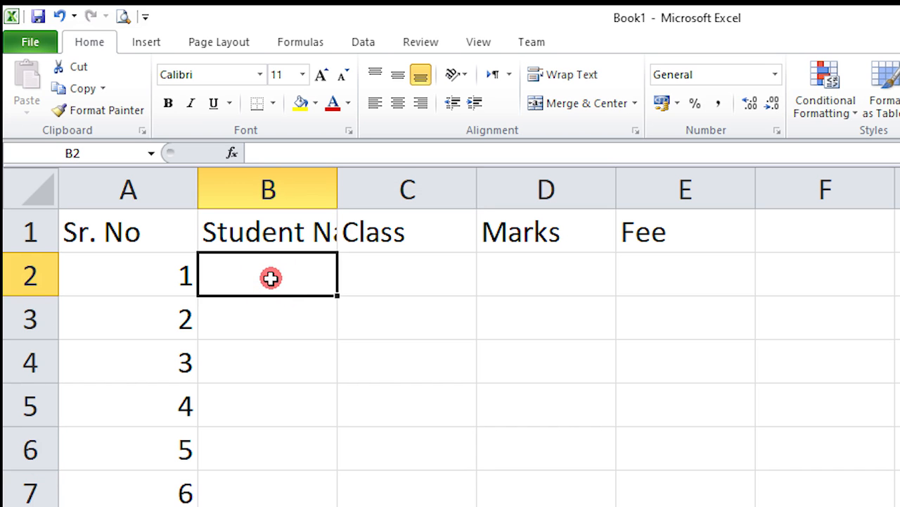
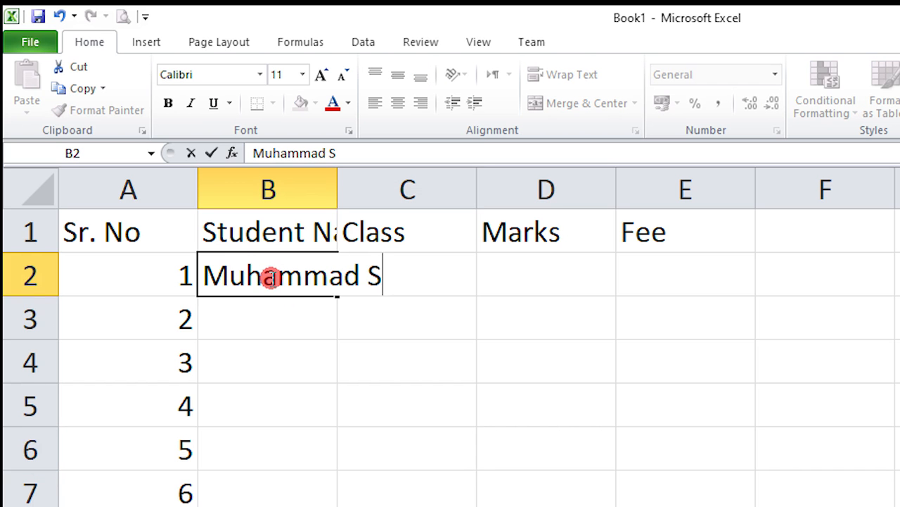
{"action": "key", "text": "Return"}
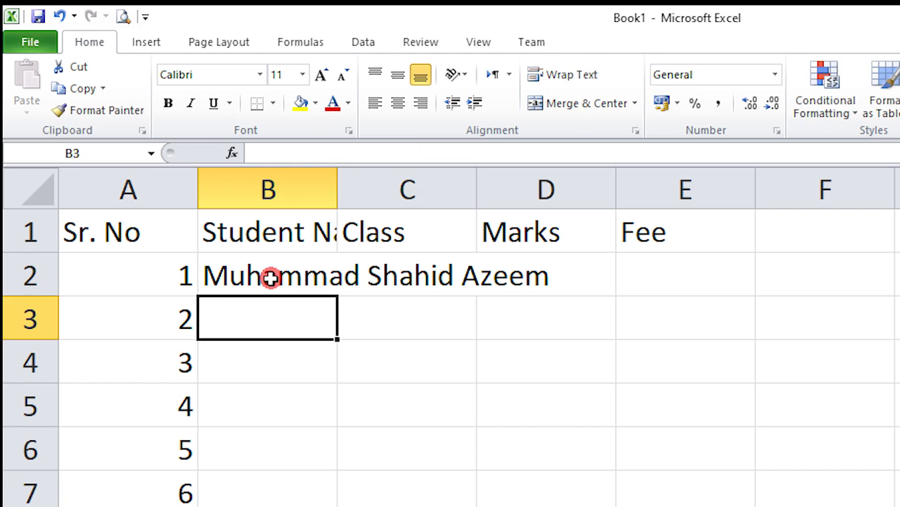
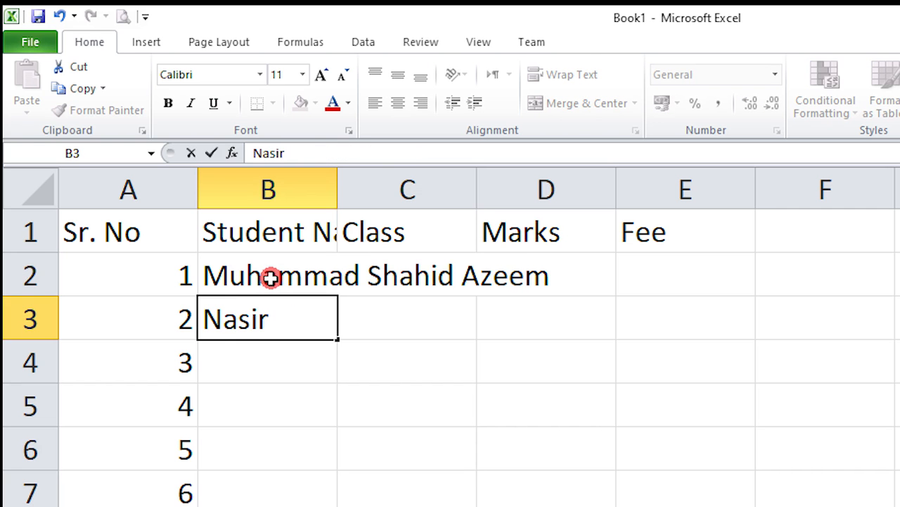
{"action": "key", "text": "Return"}
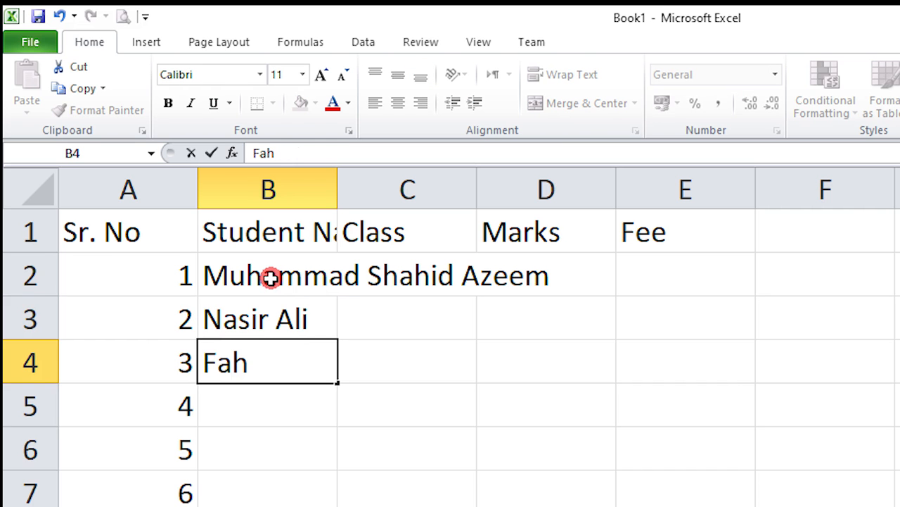
Enter three more student names in B4 to B6, then select the surplus row 7 entry.
{"action": "key", "text": "Return"}
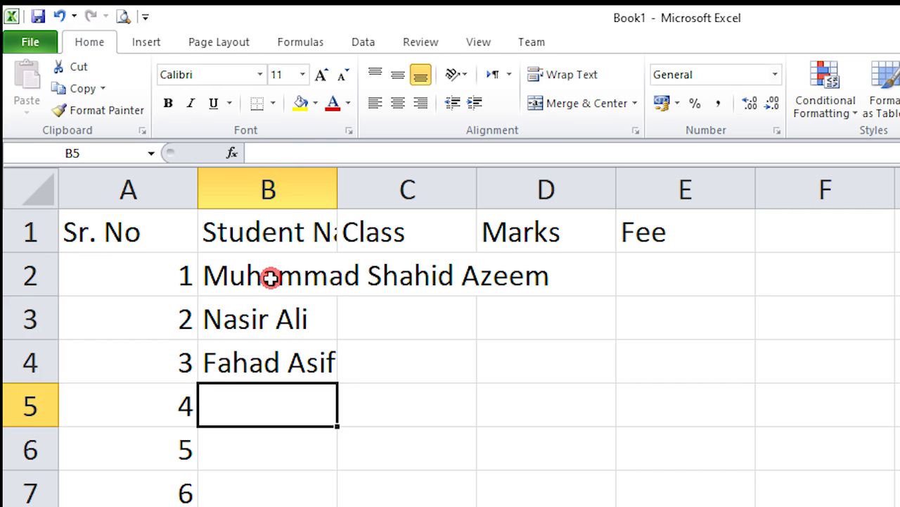
{"action": "type", "text": "Hamza"}
{"action": "key", "text": "Return"}
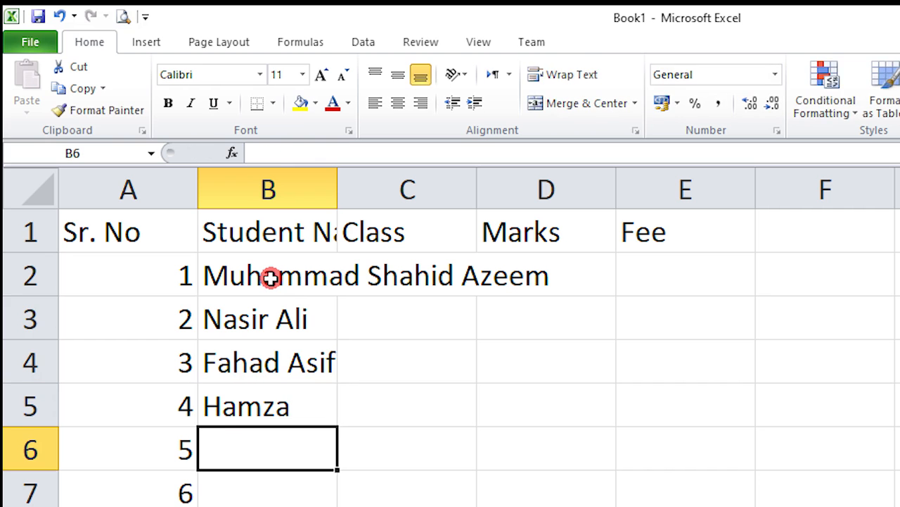
{"action": "type", "text": "Abu Bakar"}
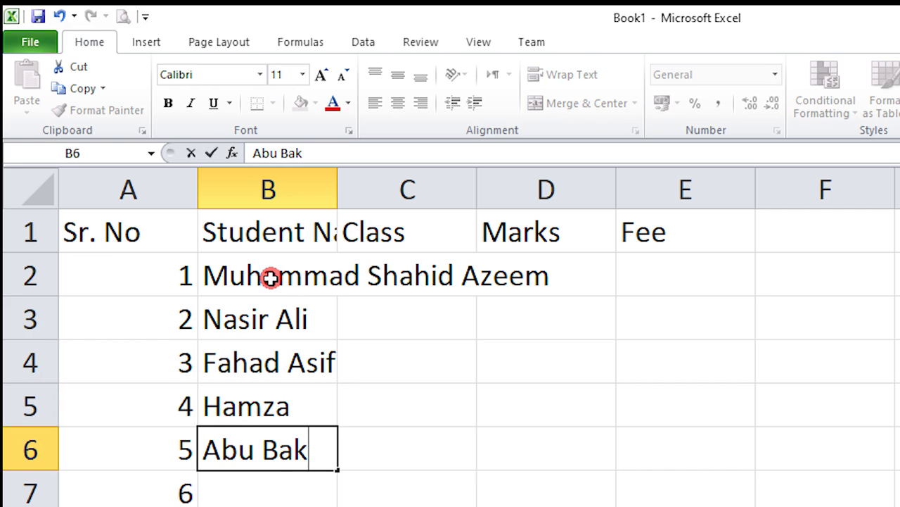
{"action": "key", "text": "Return"}
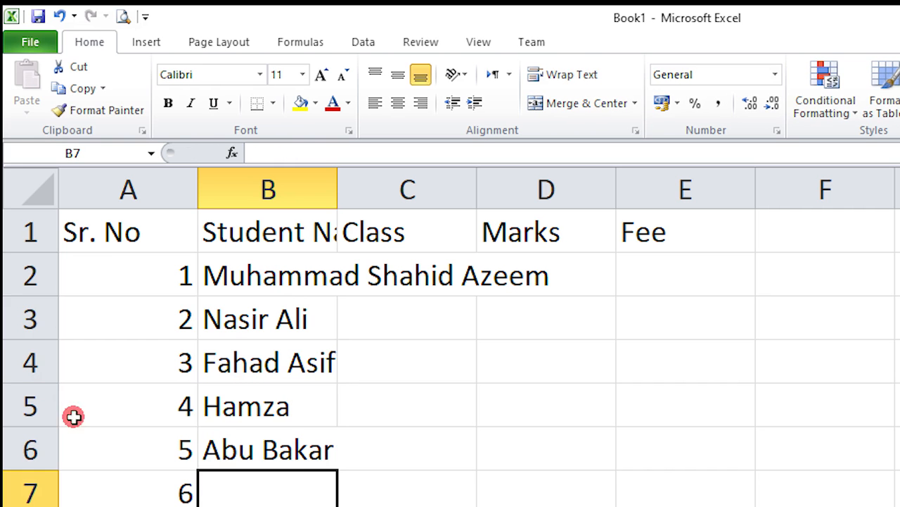
{"action": "left_click_drag", "start_coordinate": [180, 488], "coordinate": [268, 496]}
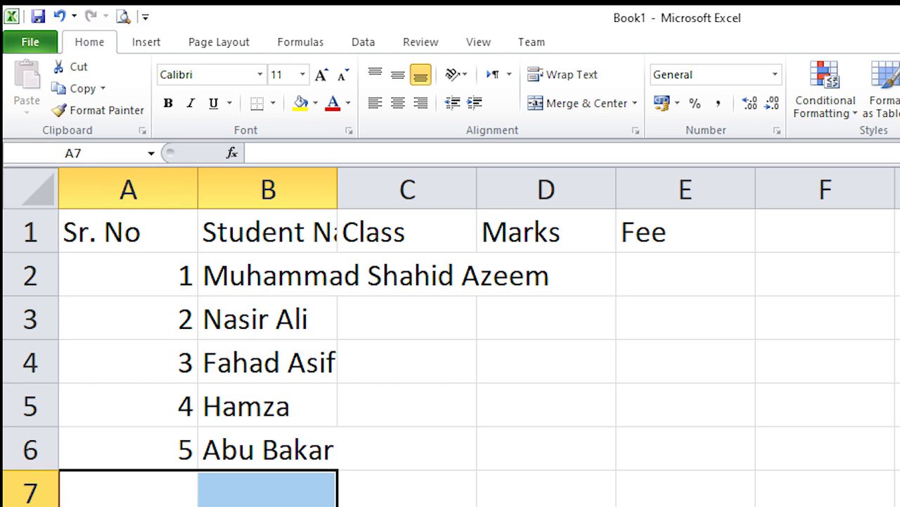
{"action": "left_click", "coordinate": [575, 414]}
Enter 1st Year in Class cells C2 through C4.
{"action": "left_click", "coordinate": [395, 261]}
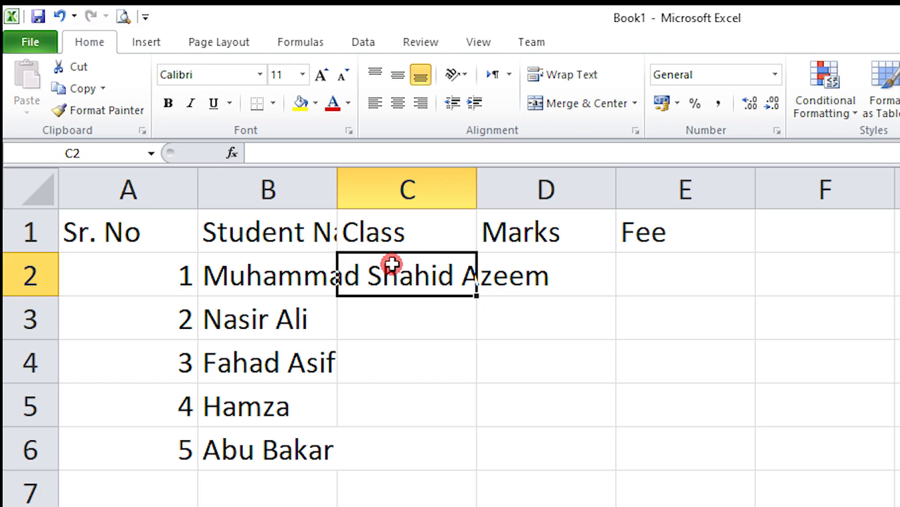
{"action": "type", "text": "1st Year"}
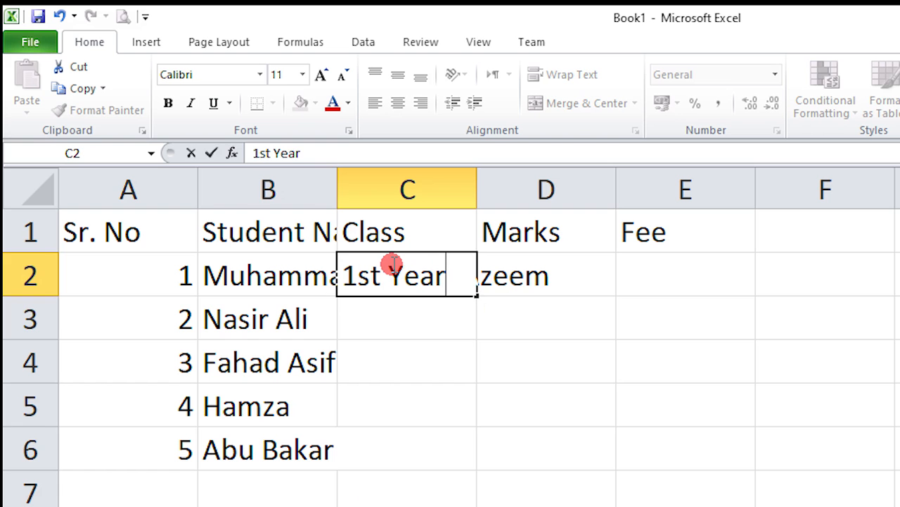
{"action": "key", "text": "Return"}
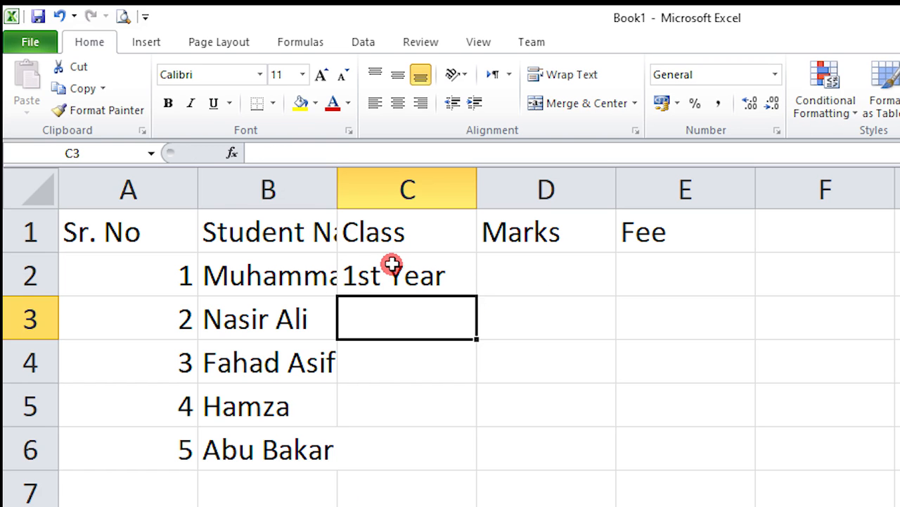
{"action": "type", "text": "Iest"}
{"action": "key", "text": "BackSpace"}
{"action": "key", "text": "BackSpace"}
{"action": "type", "text": "1st"}
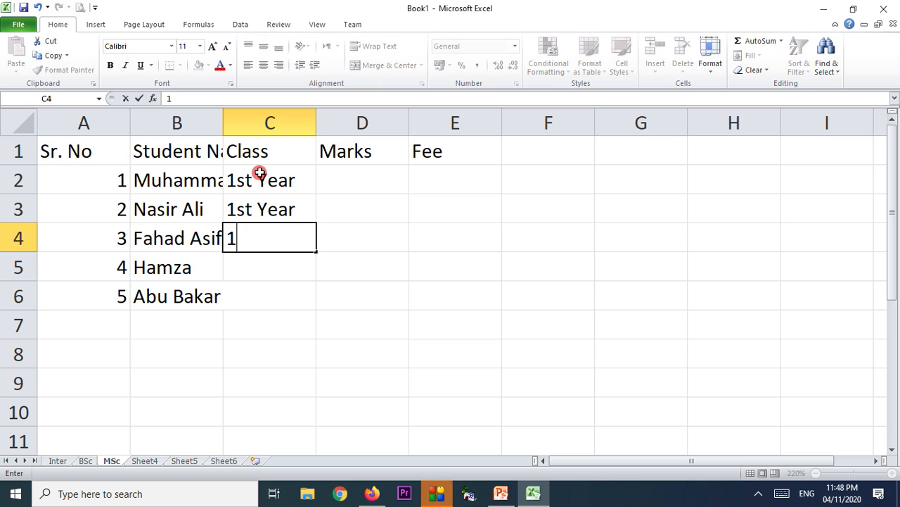
{"action": "key", "text": "Return"}
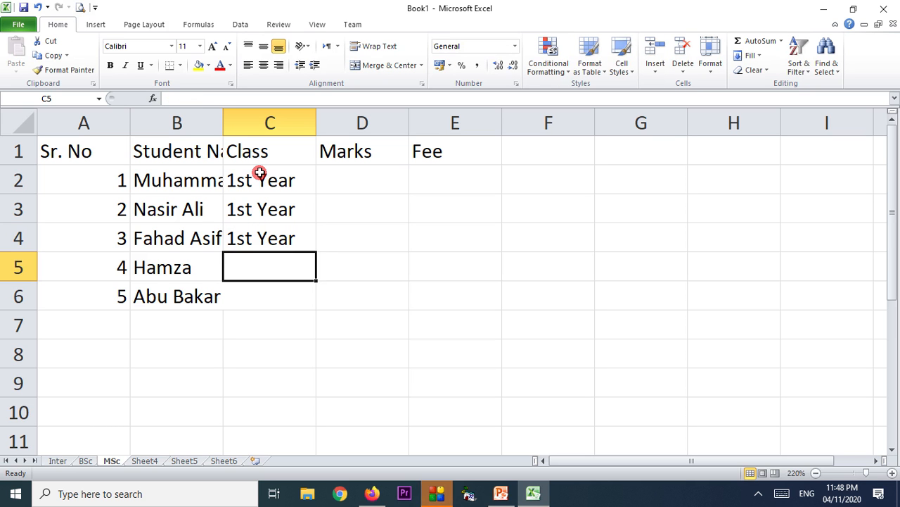
Enter 2nd Year in Class cells C5 and C6.
{"action": "type", "text": "2nd"}
{"action": "key", "text": "BackSpace"}
{"action": "type", "text": "nd TY"}
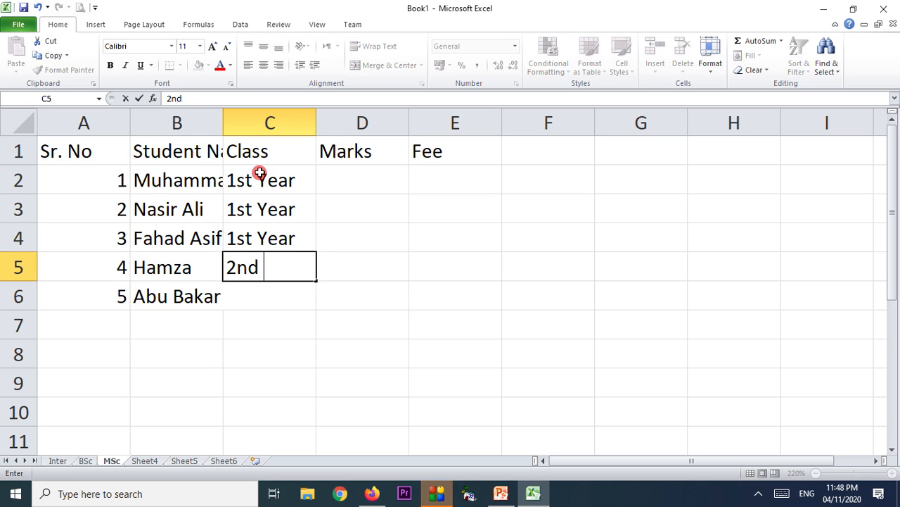
{"action": "key", "text": "BackSpace"}
{"action": "type", "text": "Year"}
{"action": "key", "text": "Return"}
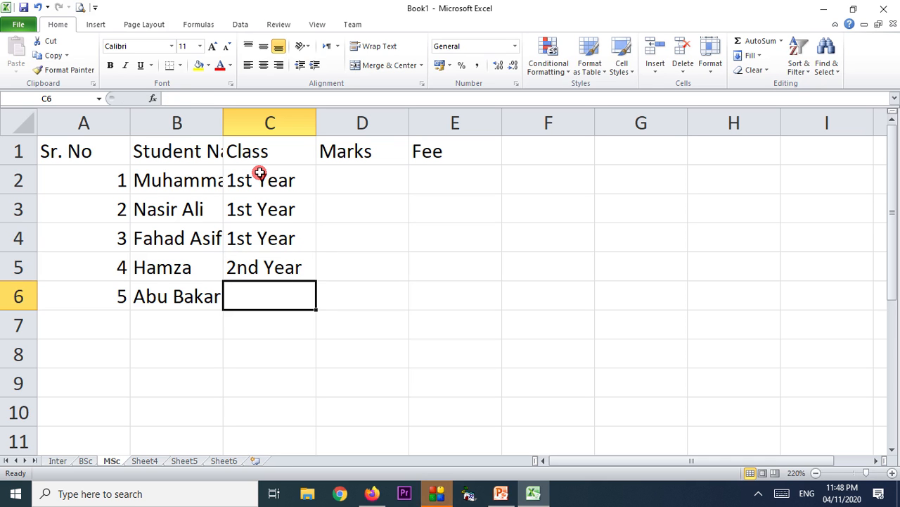
{"action": "type", "text": "2"}
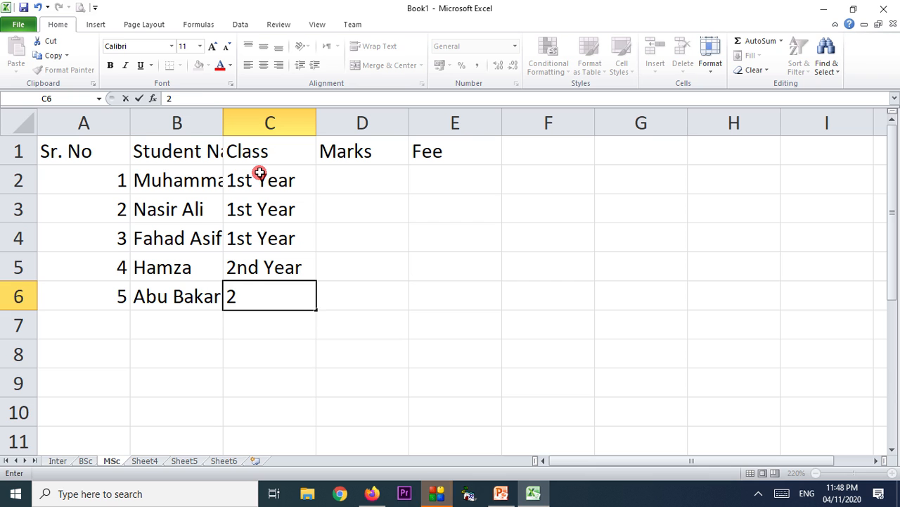
{"action": "type", "text": "nd Year"}
{"action": "key", "text": "Return"}
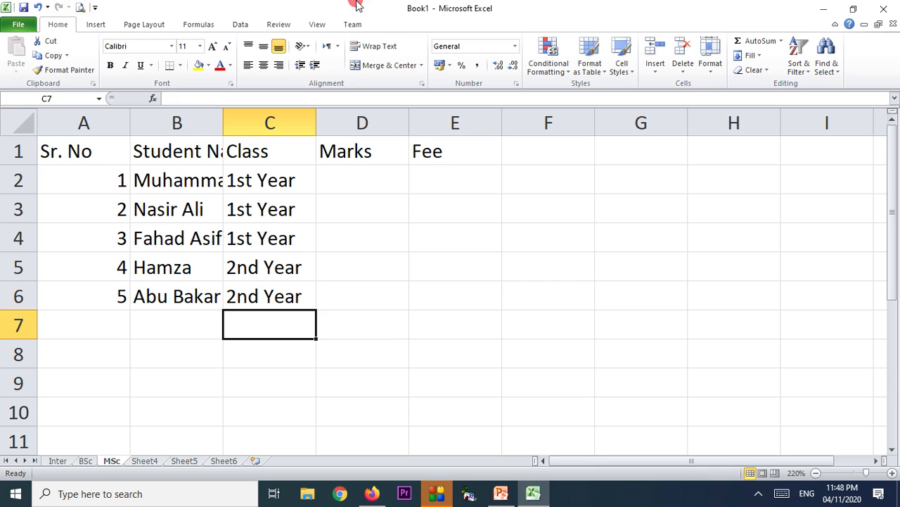
Enter the marks 750, 852, 489, 854 and 1010 down column D from D2.
{"action": "left_click", "coordinate": [357, 187]}
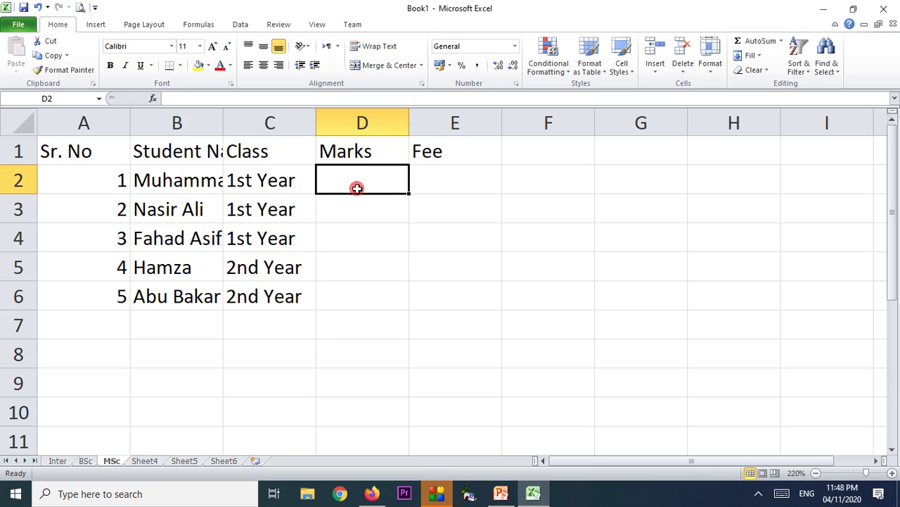
{"action": "type", "text": "750"}
{"action": "key", "text": "Return"}
{"action": "type", "text": "852"}
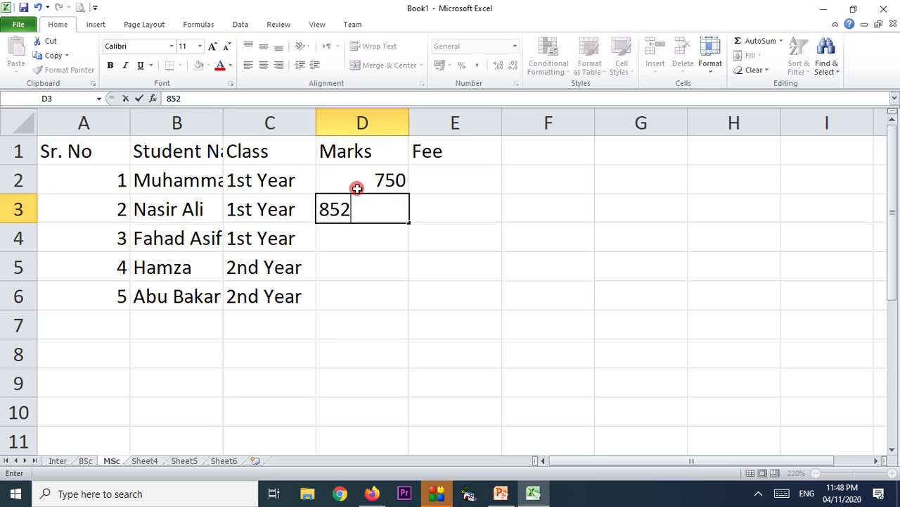
{"action": "key", "text": "Return"}
{"action": "type", "text": "1"}
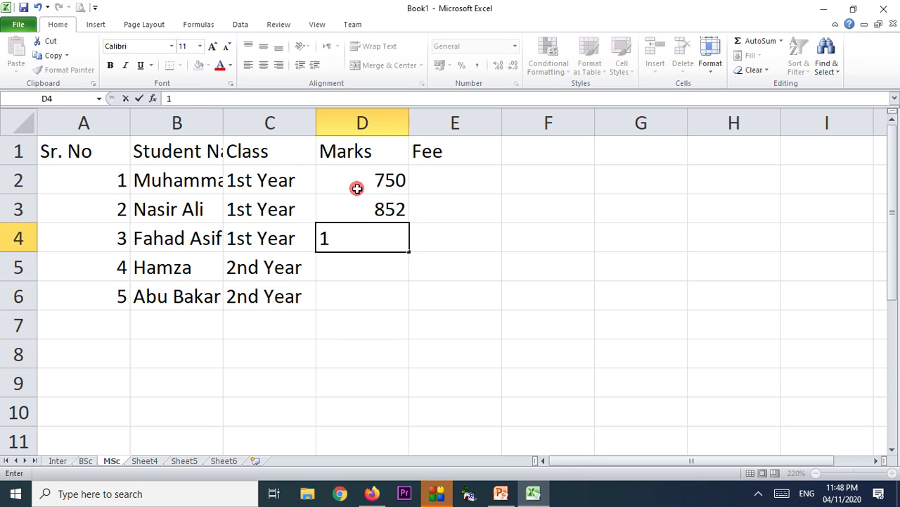
{"action": "key", "text": "Return"}
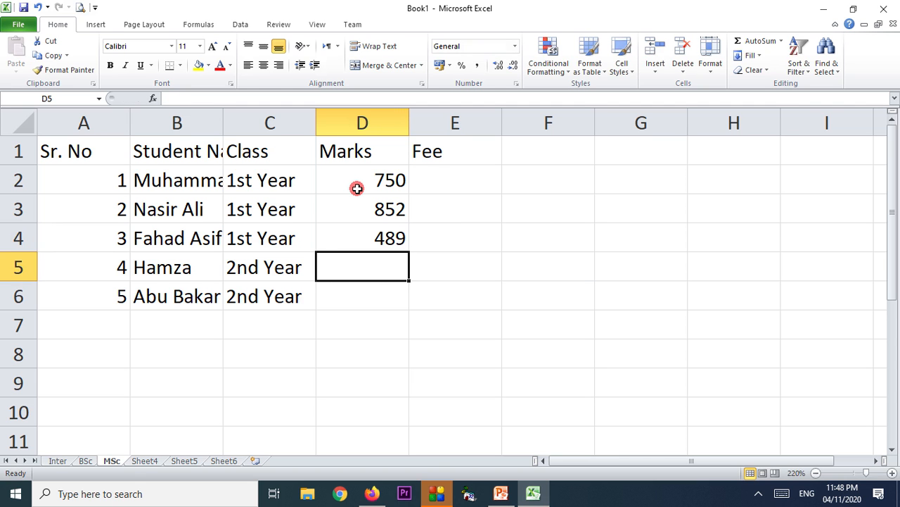
{"action": "type", "text": "854"}
{"action": "key", "text": "Return"}
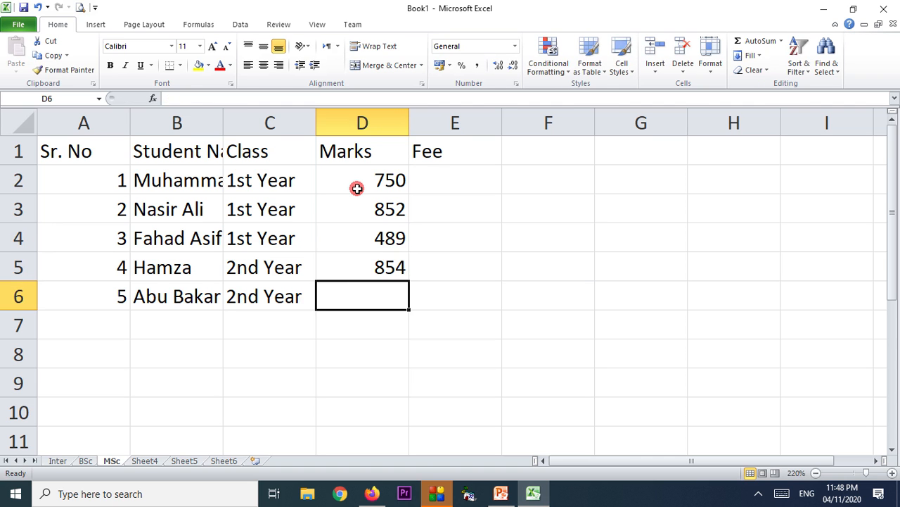
{"action": "type", "text": "1010"}
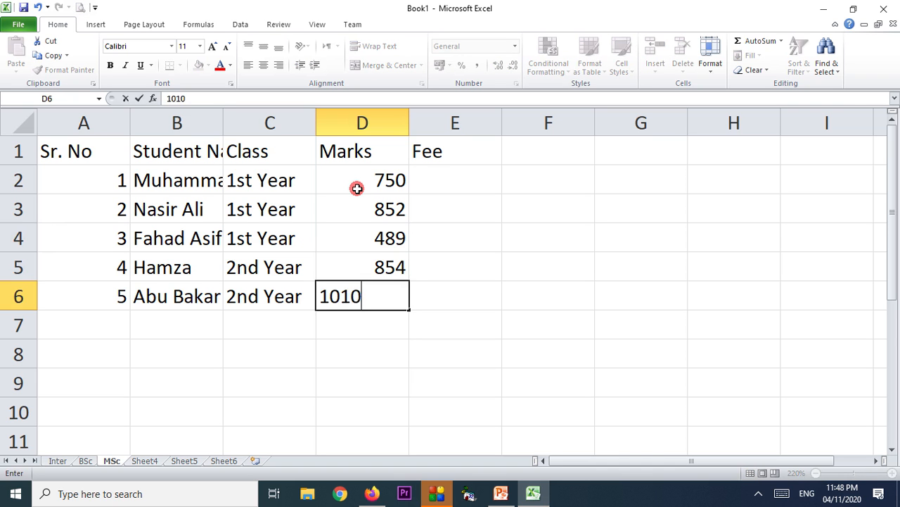
{"action": "key", "text": "Return"}
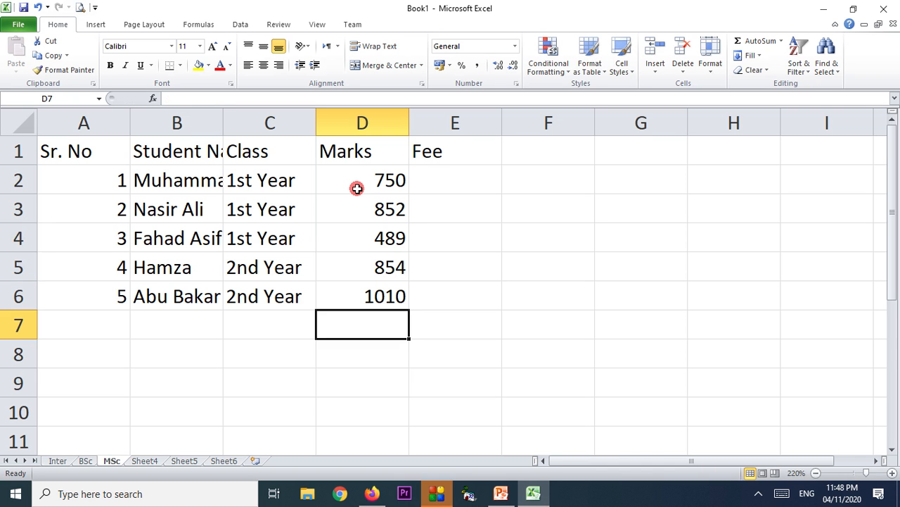
Enter the fees 10000, 8000, 15000, 8000 and 2000 in E2:E6, correcting the last to 2000.
{"action": "key", "text": "Right"}
{"action": "key", "text": "Up"}
{"action": "key", "text": "Up"}
{"action": "key", "text": "Up"}
{"action": "key", "text": "Up"}
{"action": "key", "text": "Up"}
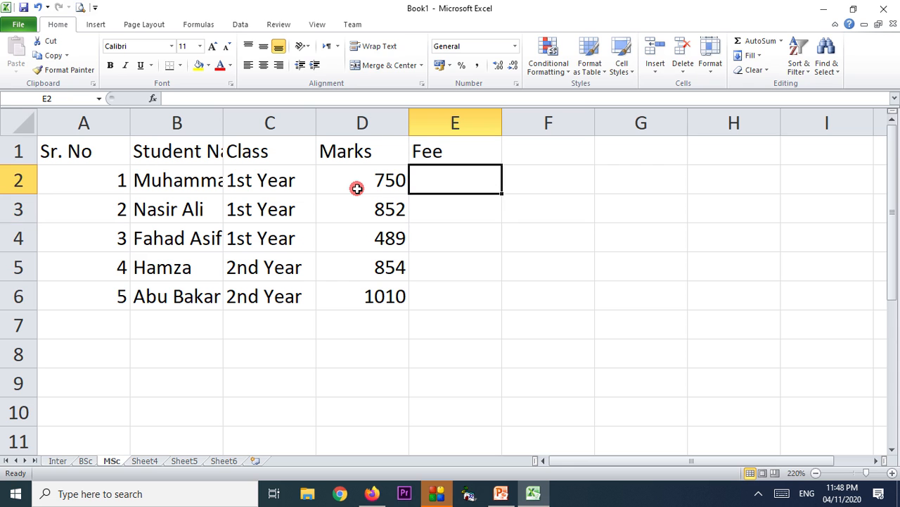
{"action": "type", "text": "10000"}
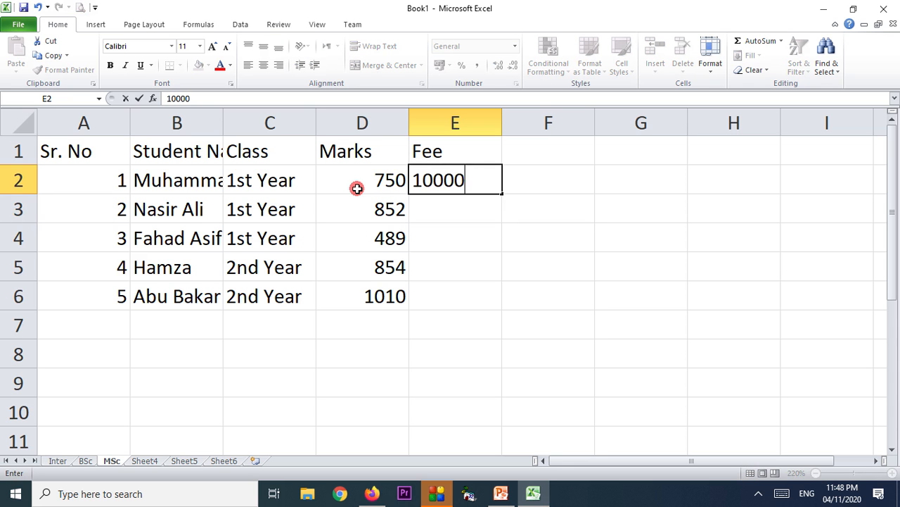
{"action": "key", "text": "Return"}
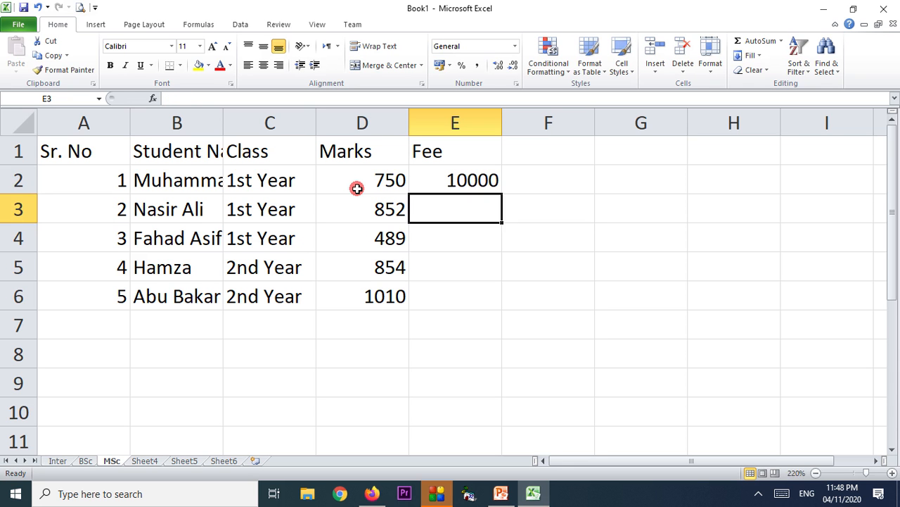
{"action": "type", "text": "8000"}
{"action": "key", "text": "Return"}
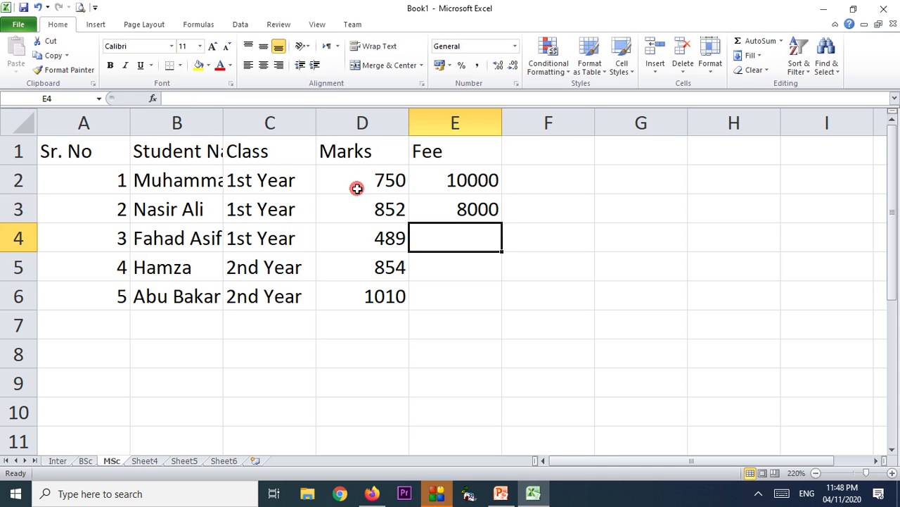
{"action": "type", "text": "15000"}
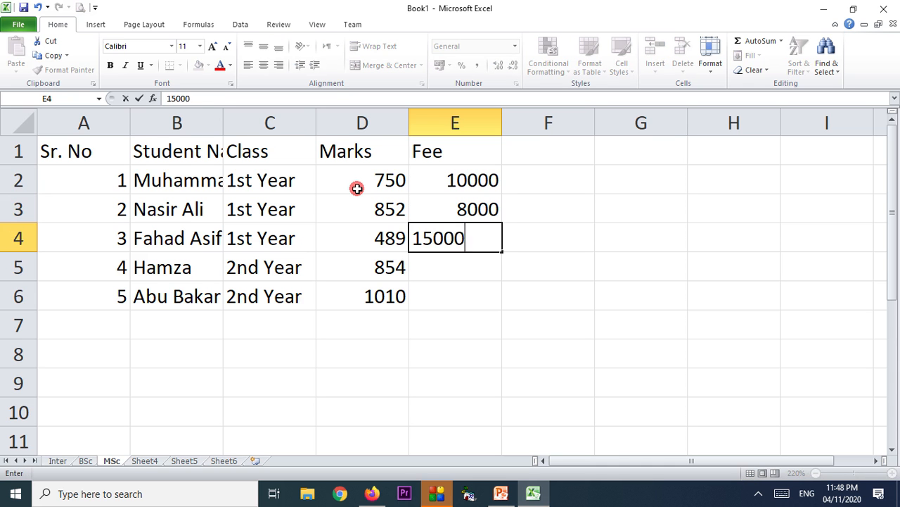
{"action": "key", "text": "Return"}
{"action": "type", "text": "8000"}
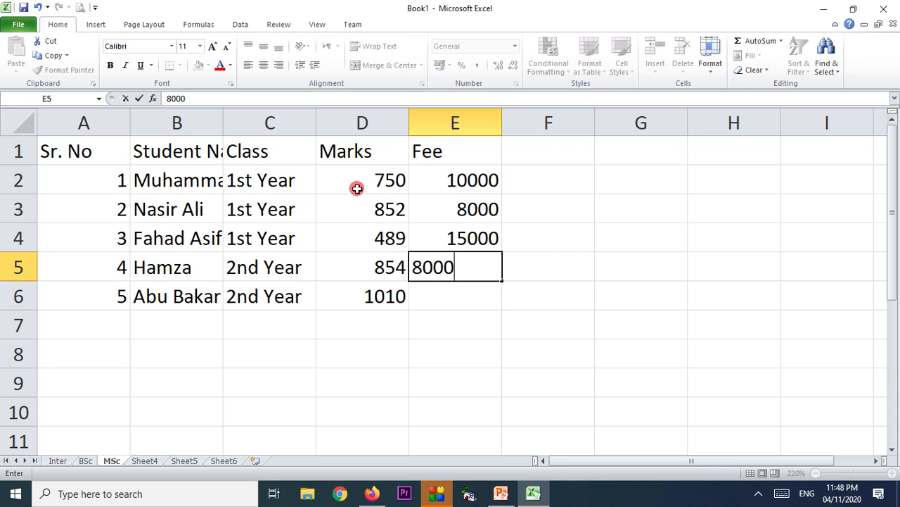
{"action": "key", "text": "Return"}
{"action": "type", "text": "200"}
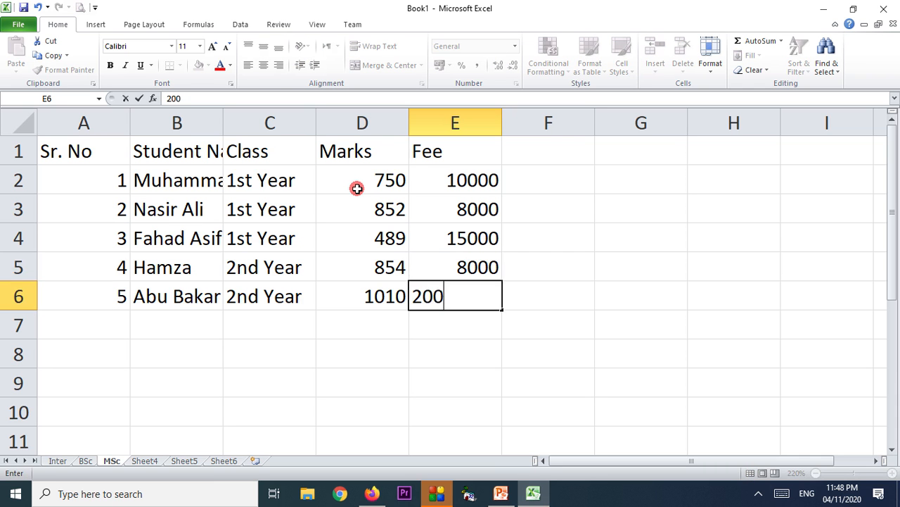
{"action": "key", "text": "Return"}
{"action": "key", "text": "Up"}
{"action": "type", "text": "2"}
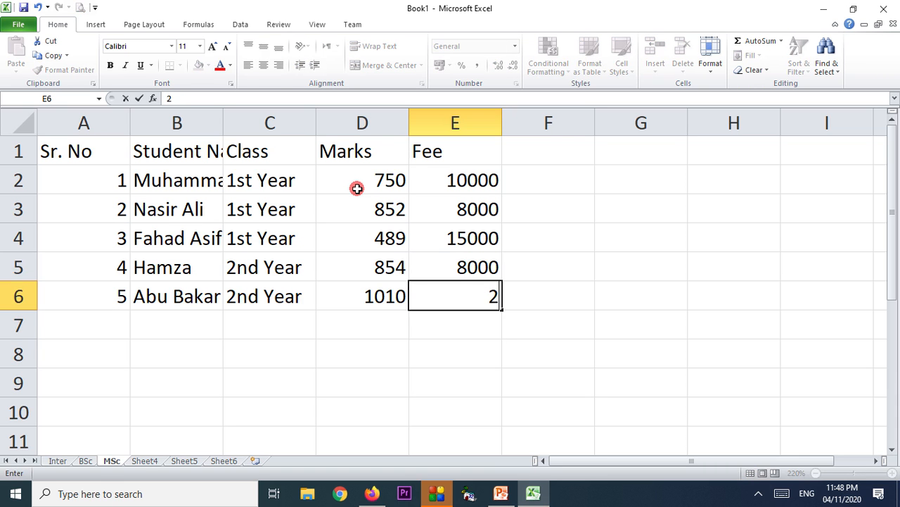
{"action": "key", "text": "Return"}
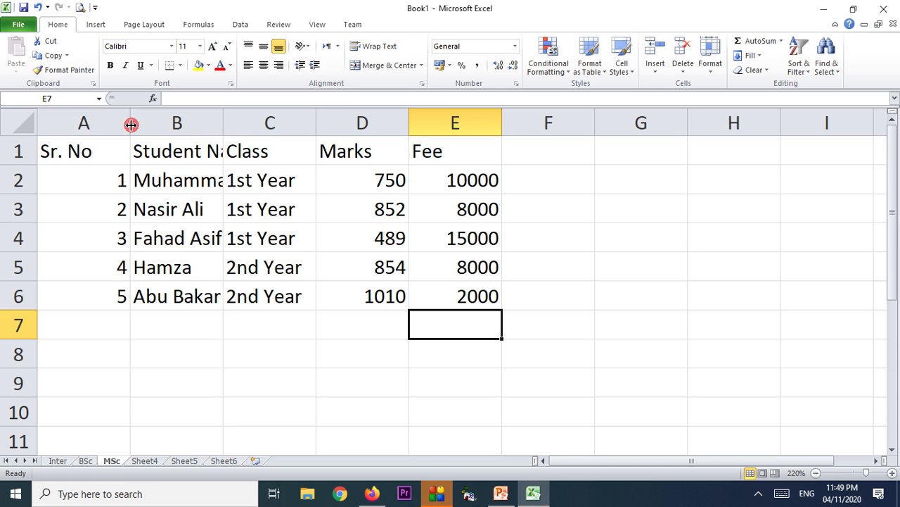
Narrow column A to fit Sr. No and AutoFit columns B through E to their contents.
{"action": "left_click_drag", "start_coordinate": [131, 125], "coordinate": [98, 125]}
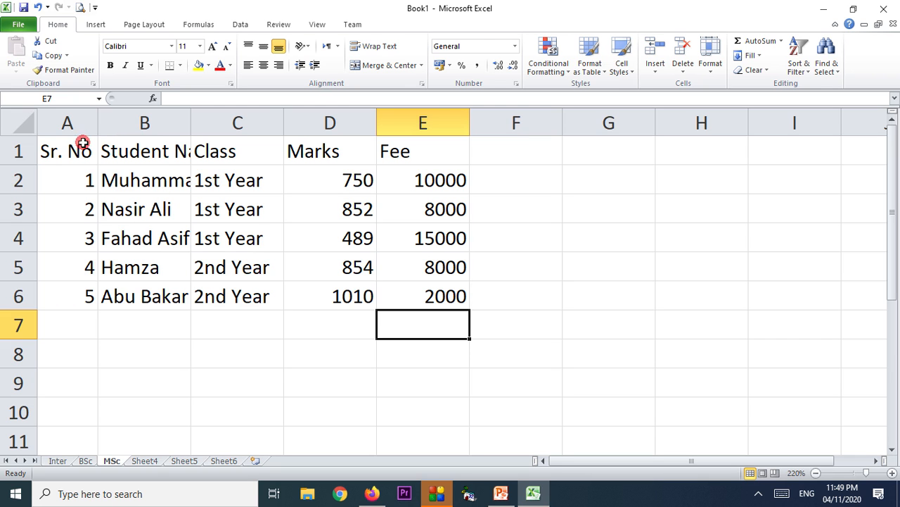
{"action": "double_click", "coordinate": [190, 123]}
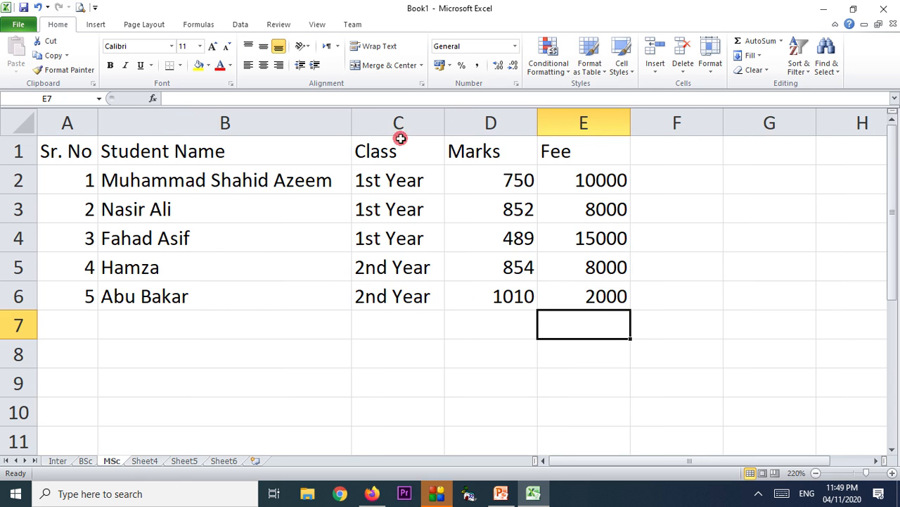
{"action": "double_click", "coordinate": [441, 124]}
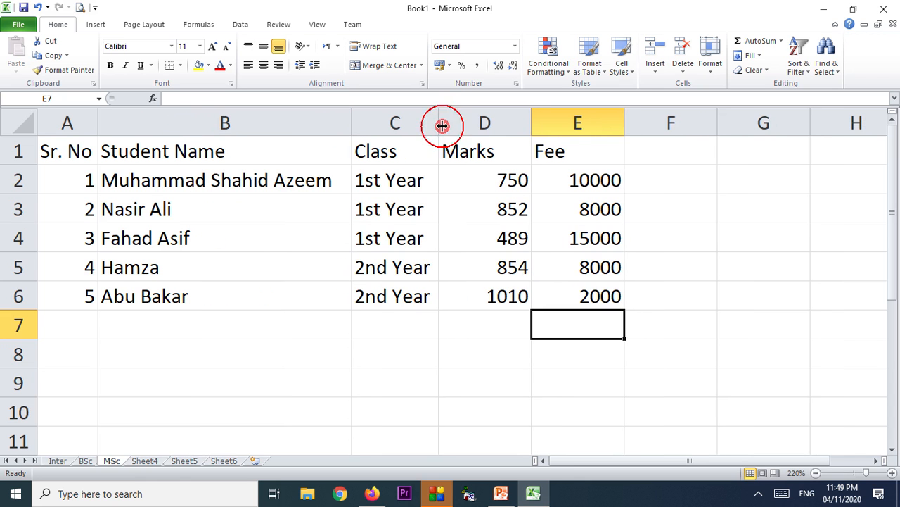
{"action": "double_click", "coordinate": [530, 123]}
{"action": "double_click", "coordinate": [596, 125]}
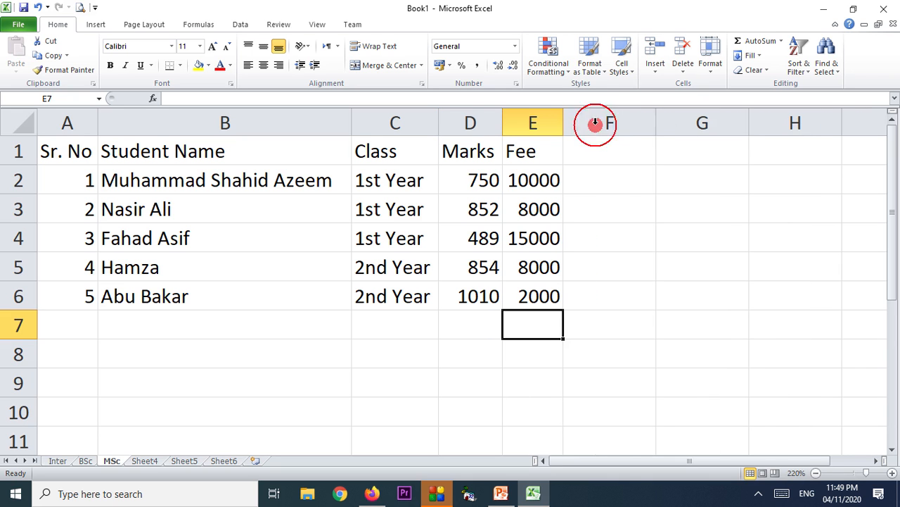
{"action": "left_click", "coordinate": [633, 231]}
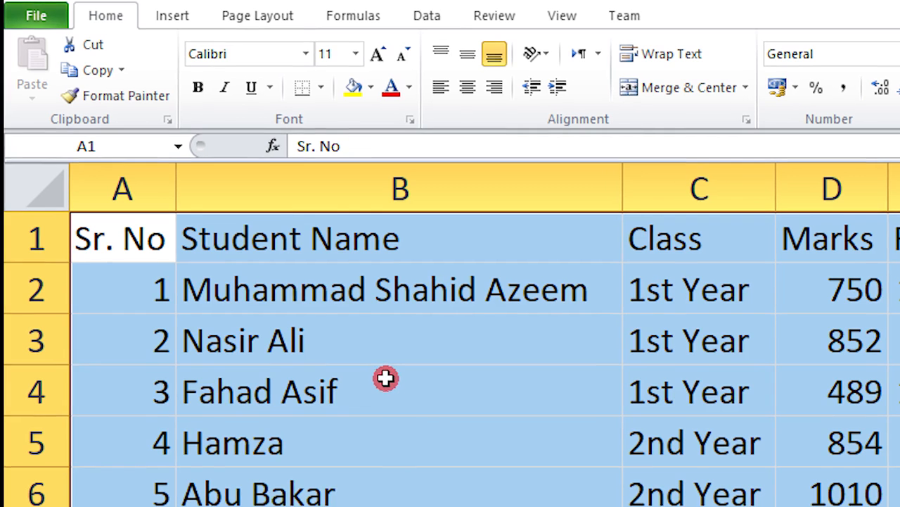
Set the sheet font to Times New Roman and the table text size to 12.
{"action": "left_click", "coordinate": [309, 55]}
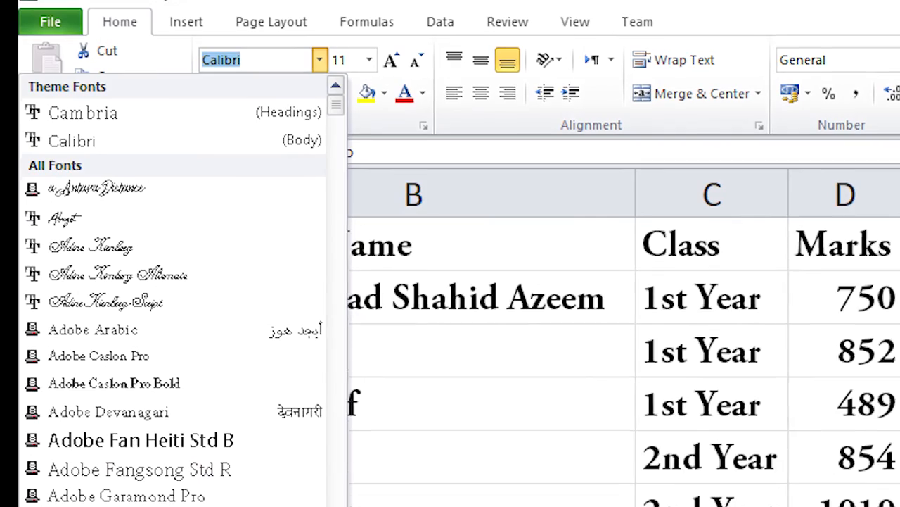
{"action": "type", "text": "s New Roman"}
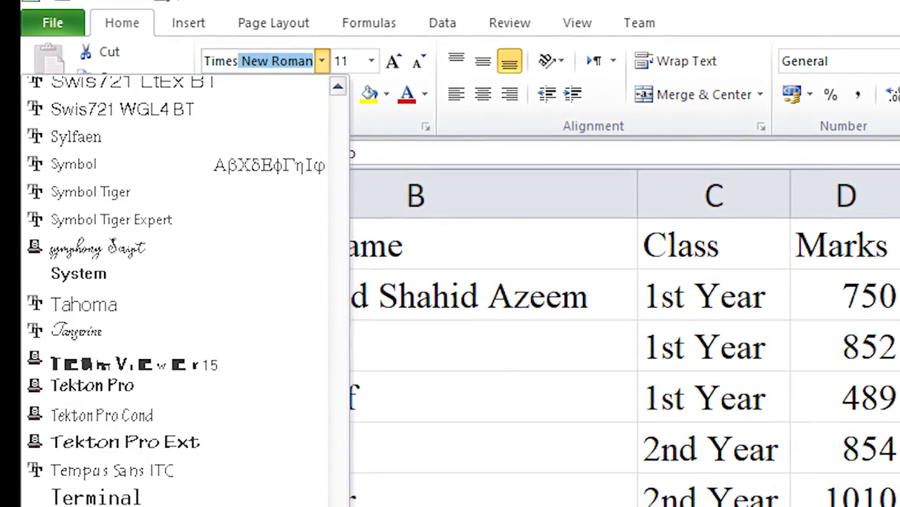
{"action": "key", "text": "Return"}
{"action": "left_click", "coordinate": [418, 505]}
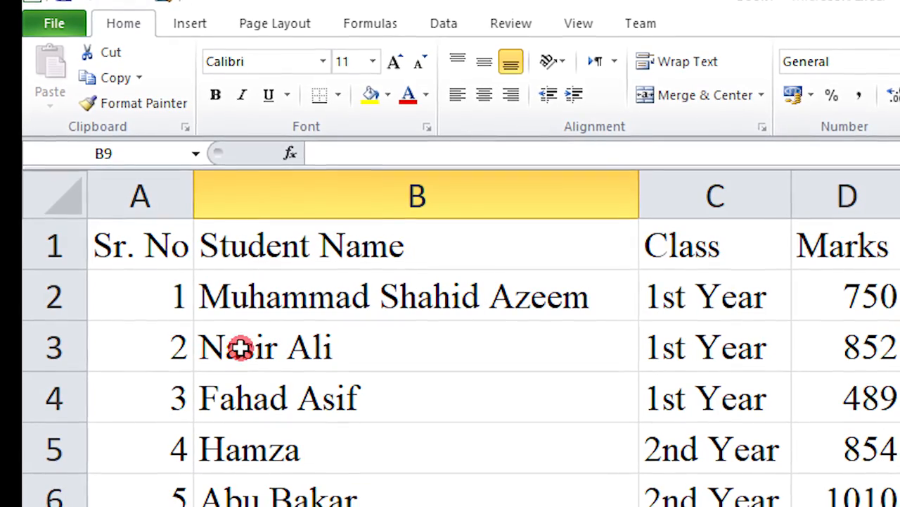
{"action": "left_click_drag", "start_coordinate": [325, 320], "coordinate": [848, 483]}
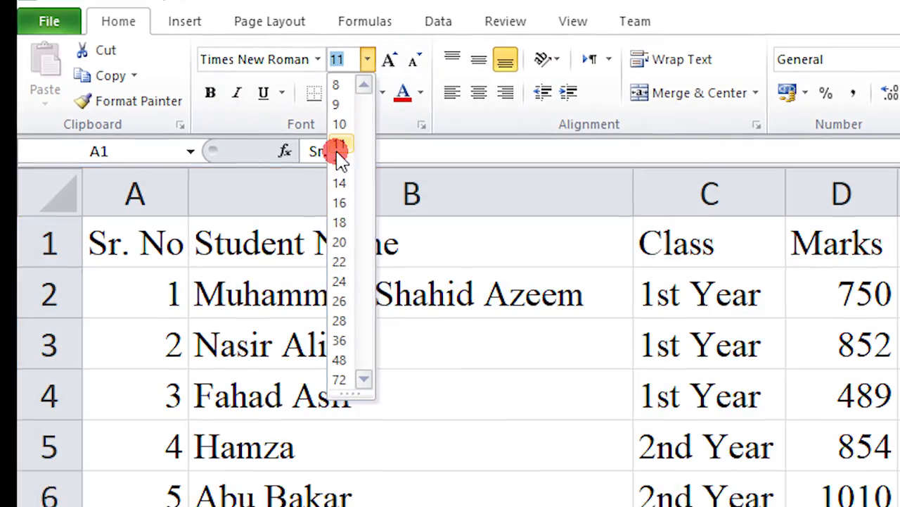
{"action": "left_click", "coordinate": [339, 164]}
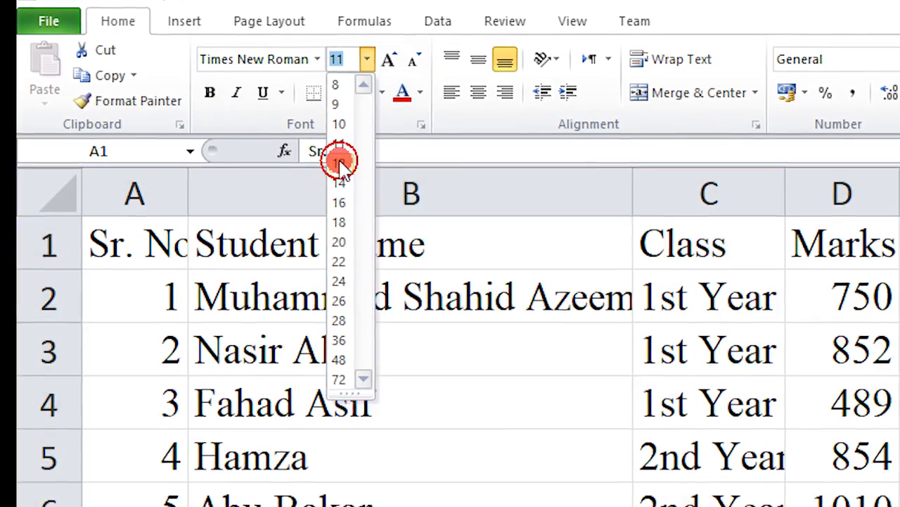
{"action": "left_click", "coordinate": [443, 485]}
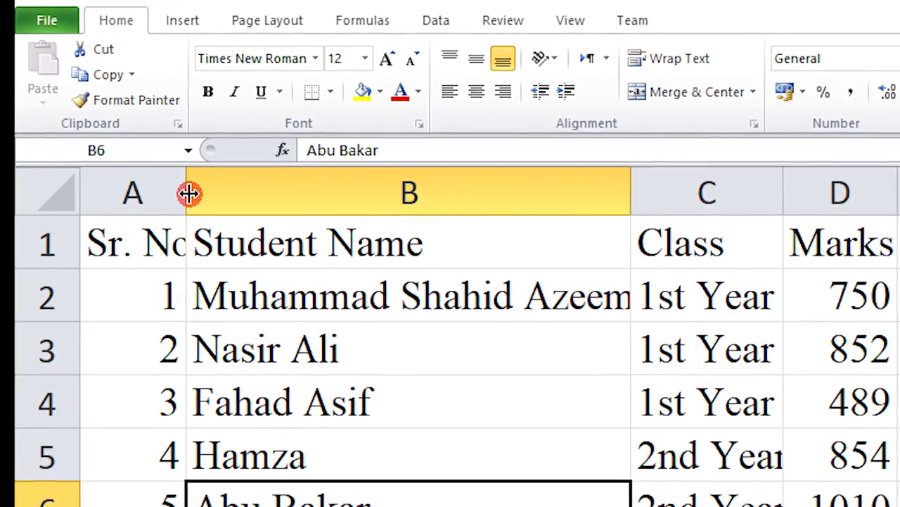
AutoFit columns A, B and C to the larger 12-point text.
{"action": "double_click", "coordinate": [187, 200]}
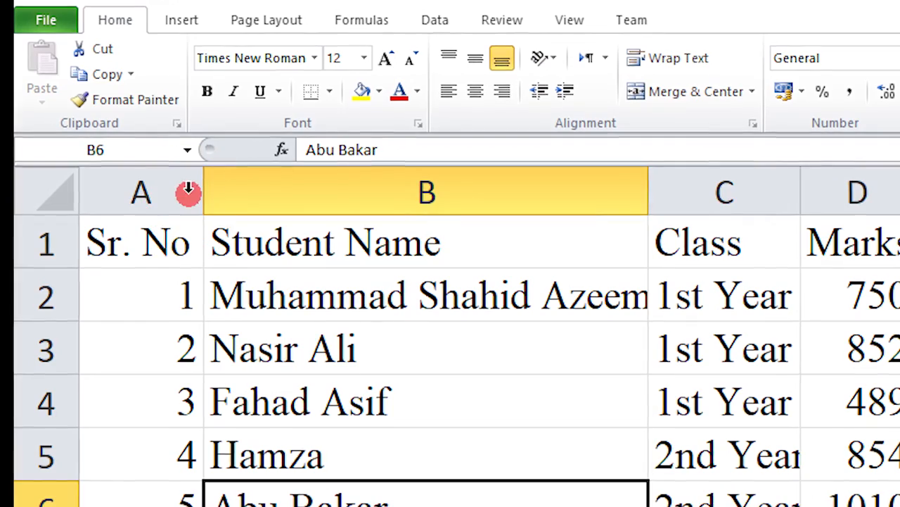
{"action": "double_click", "coordinate": [649, 191]}
{"action": "double_click", "coordinate": [816, 189]}
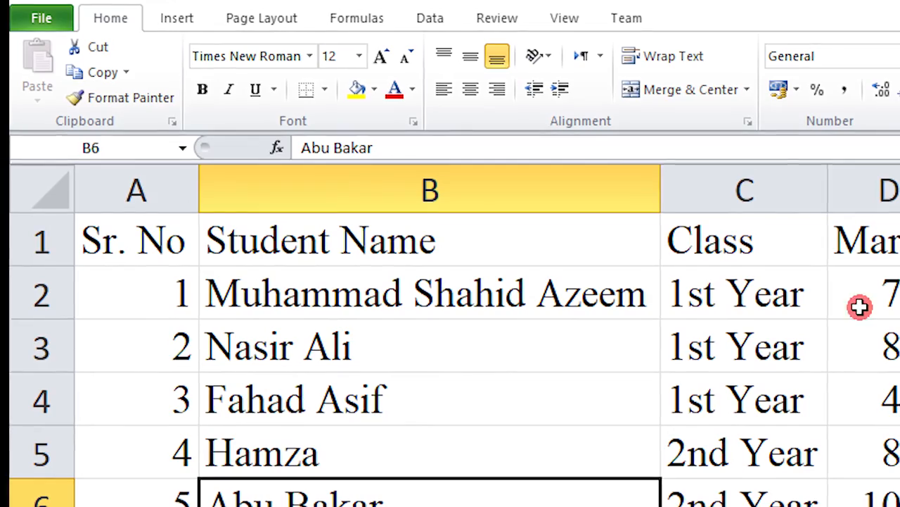
{"action": "left_click", "coordinate": [742, 329]}
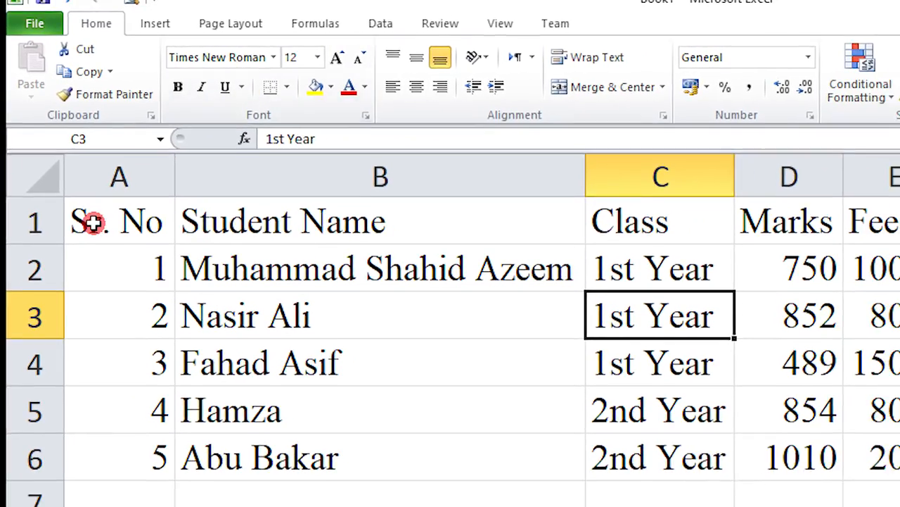
Bold the headers Sr. No through Fee in A1:E1, leaving them without italics or underline.
{"action": "left_click_drag", "start_coordinate": [96, 228], "coordinate": [899, 231]}
{"action": "left_click_drag", "start_coordinate": [807, 200], "coordinate": [779, 201]}
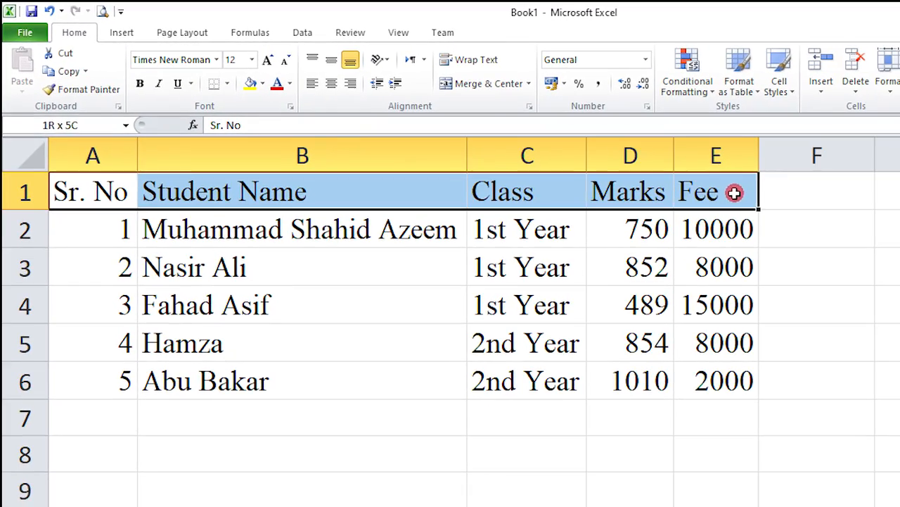
{"action": "left_click", "coordinate": [149, 83]}
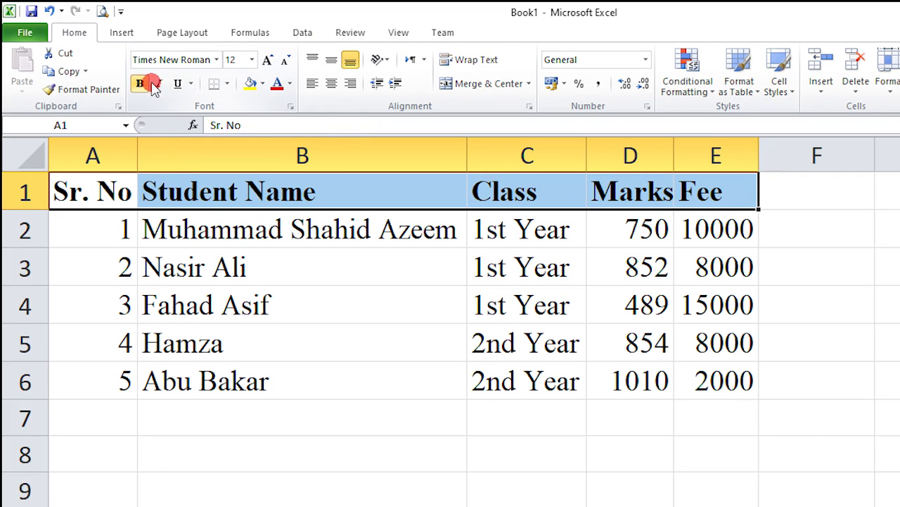
{"action": "left_click", "coordinate": [159, 83]}
{"action": "left_click", "coordinate": [179, 84]}
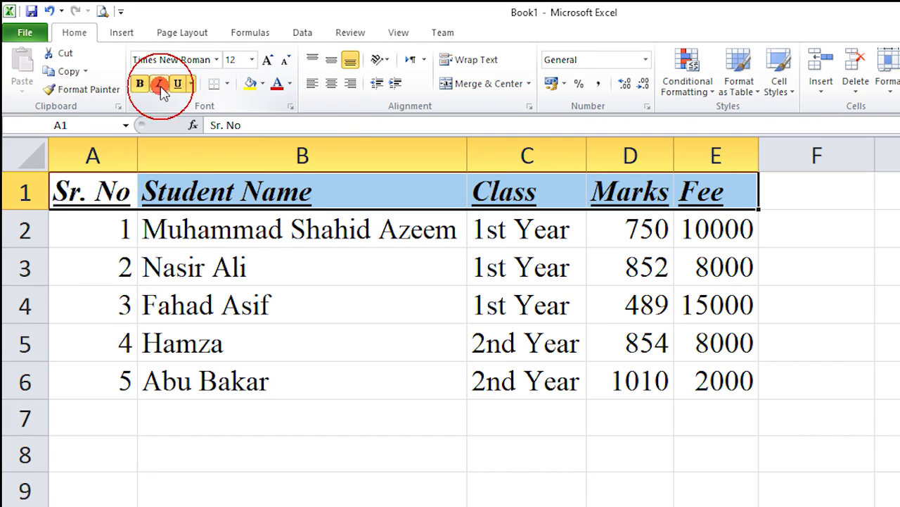
{"action": "left_click", "coordinate": [160, 86]}
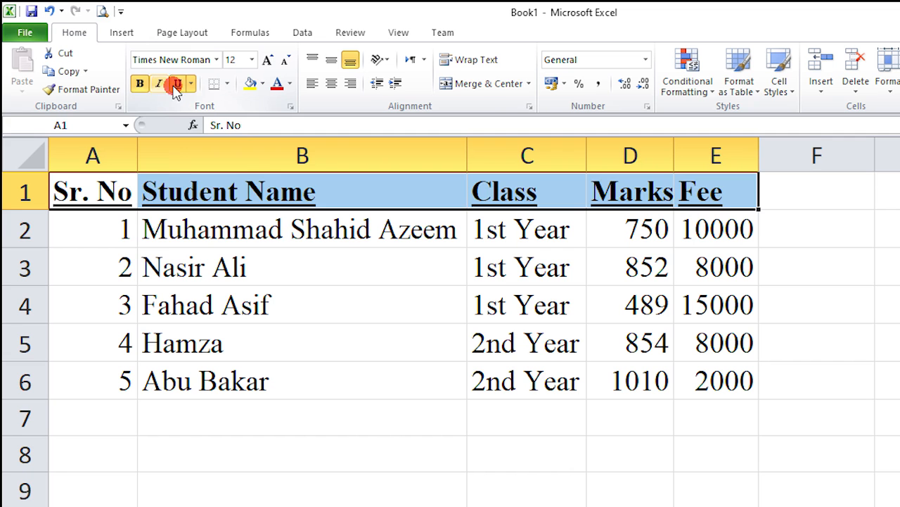
{"action": "left_click", "coordinate": [178, 84]}
{"action": "left_click", "coordinate": [140, 83]}
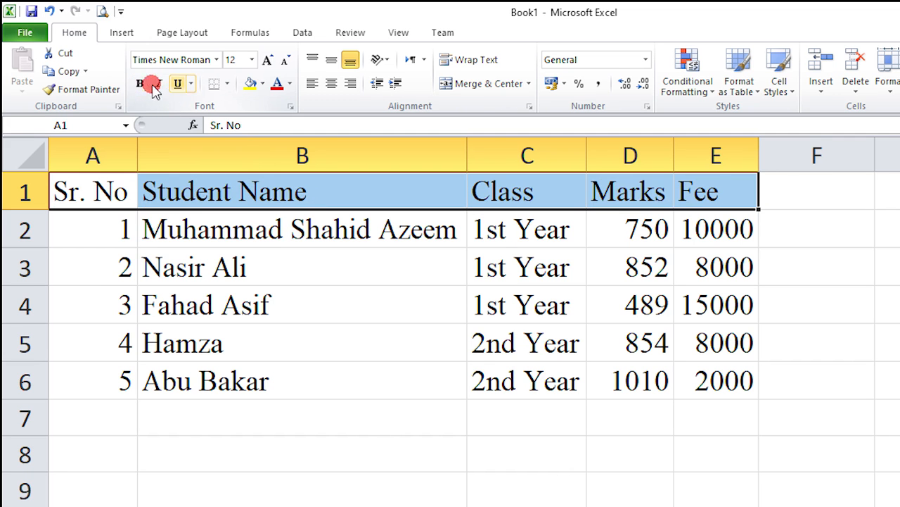
{"action": "left_click", "coordinate": [139, 84]}
{"action": "left_click", "coordinate": [275, 299]}
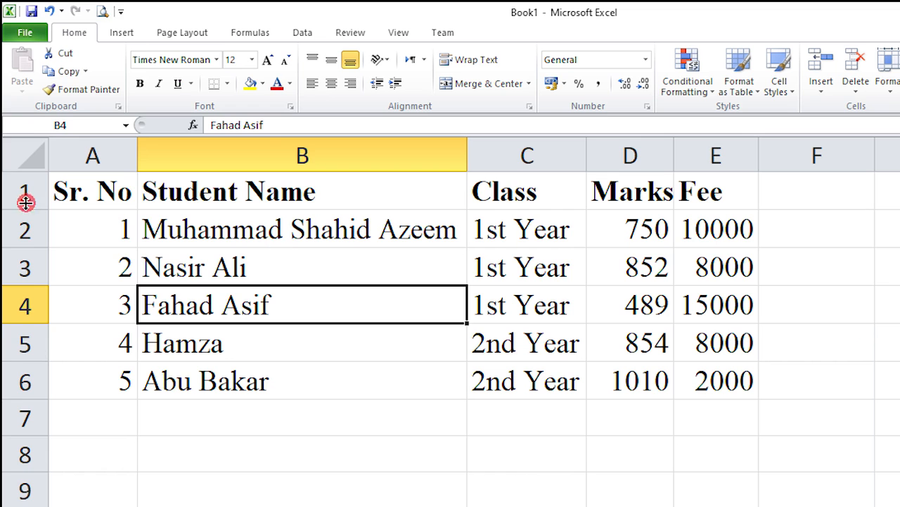
{"action": "left_click", "coordinate": [104, 12]}
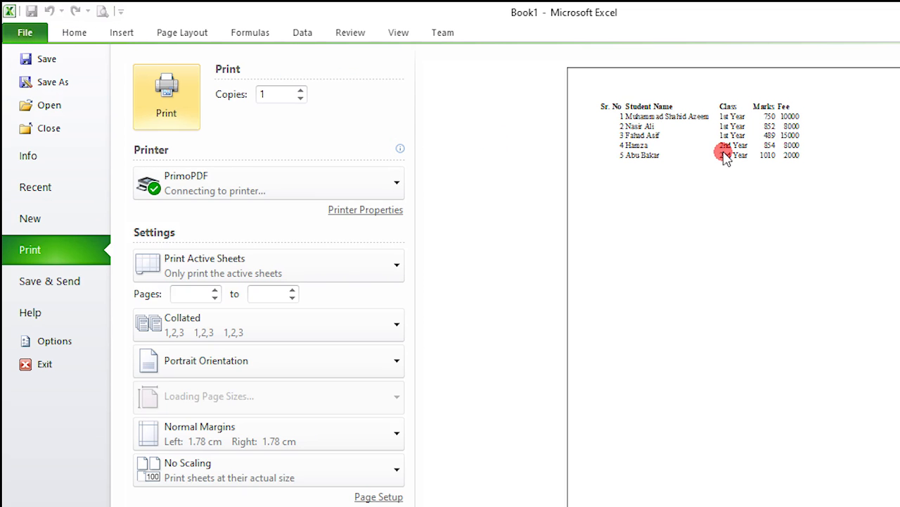
{"action": "left_click", "coordinate": [772, 156]}
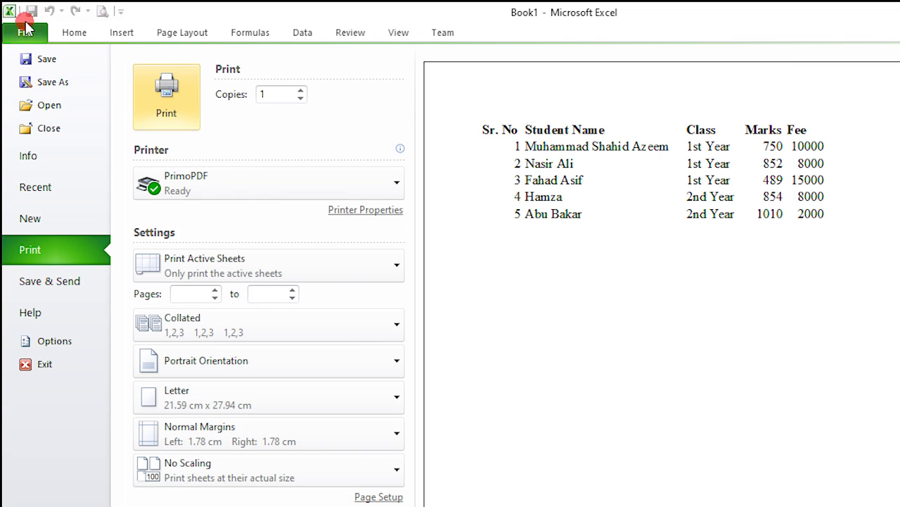
{"action": "left_click", "coordinate": [44, 61]}
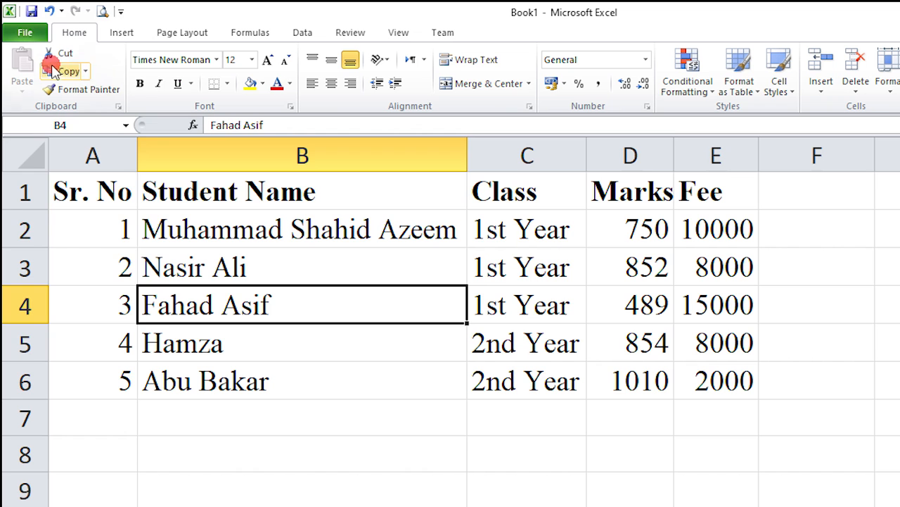
Apply All Borders to the table range A1:E6.
{"action": "left_click", "coordinate": [86, 188]}
{"action": "left_click_drag", "start_coordinate": [87, 188], "coordinate": [691, 368]}
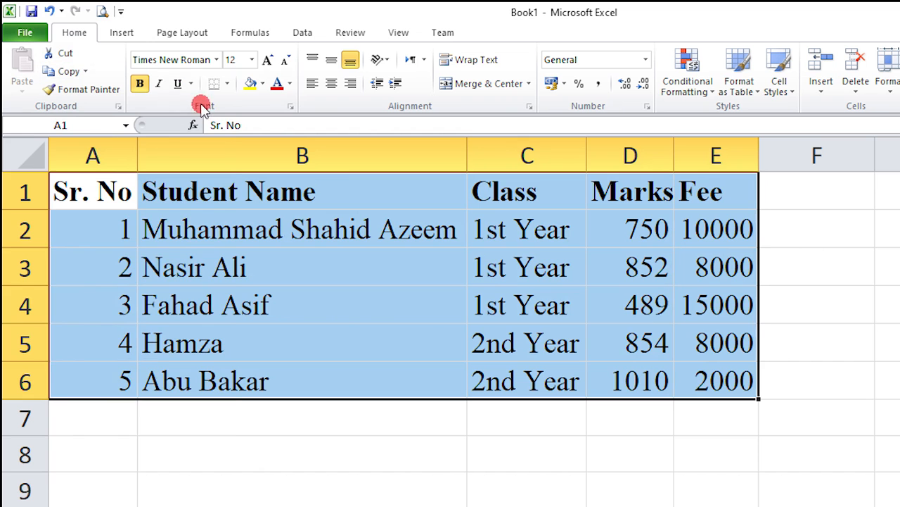
{"action": "left_click", "coordinate": [227, 84]}
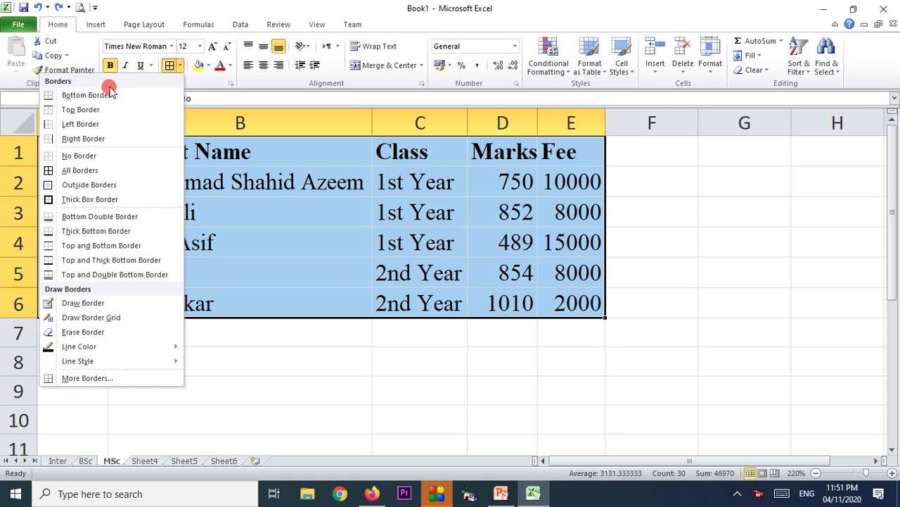
{"action": "left_click", "coordinate": [80, 171]}
{"action": "left_click", "coordinate": [437, 388]}
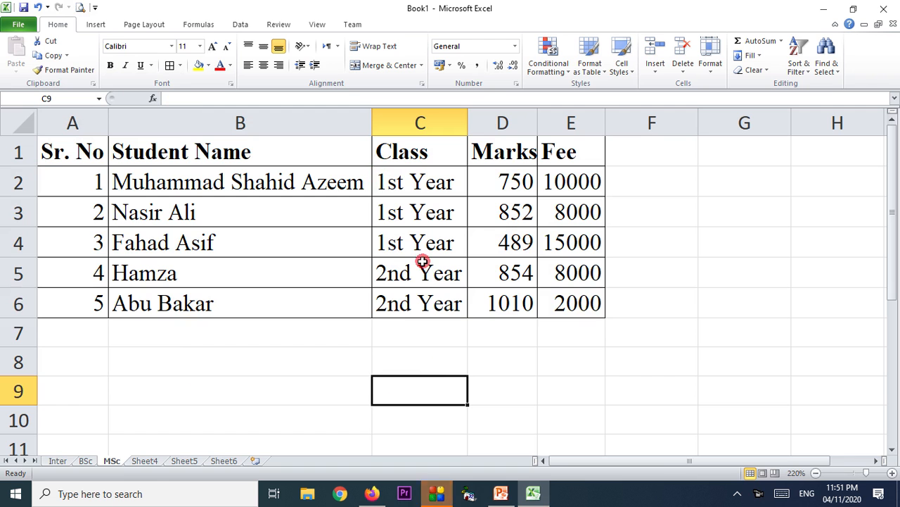
Check the bordered table in print preview, then select the header row A1:E1.
{"action": "left_click", "coordinate": [79, 7]}
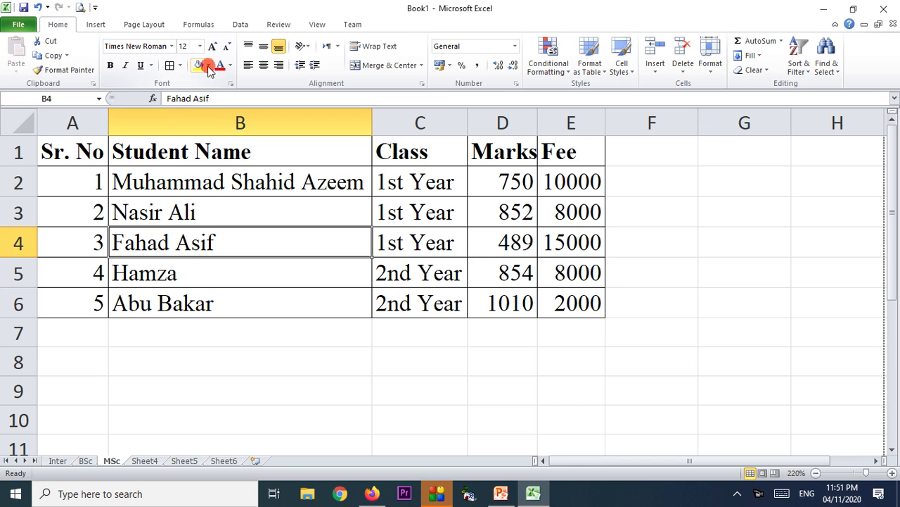
{"action": "left_click", "coordinate": [201, 209]}
{"action": "left_click", "coordinate": [61, 150]}
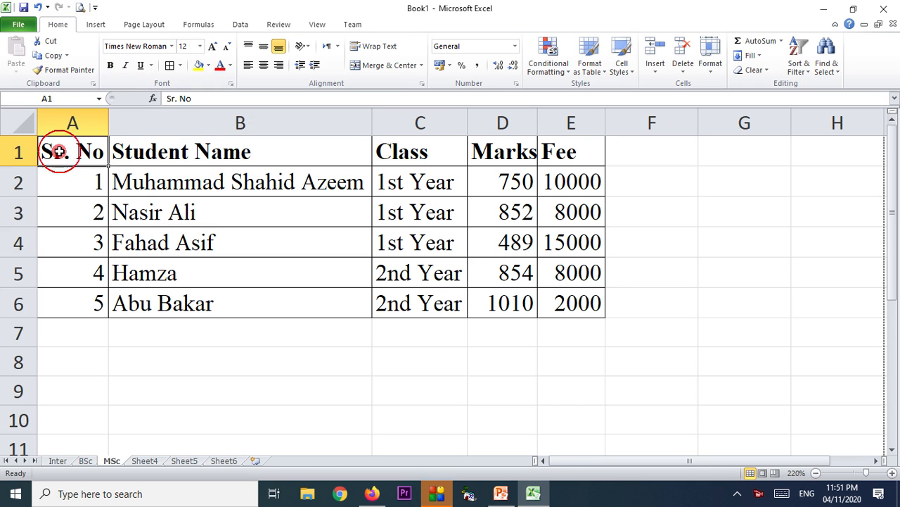
{"action": "left_click_drag", "start_coordinate": [60, 151], "coordinate": [549, 156]}
Fill the header row A1:E1 with a gray theme colour.
{"action": "left_click", "coordinate": [208, 64]}
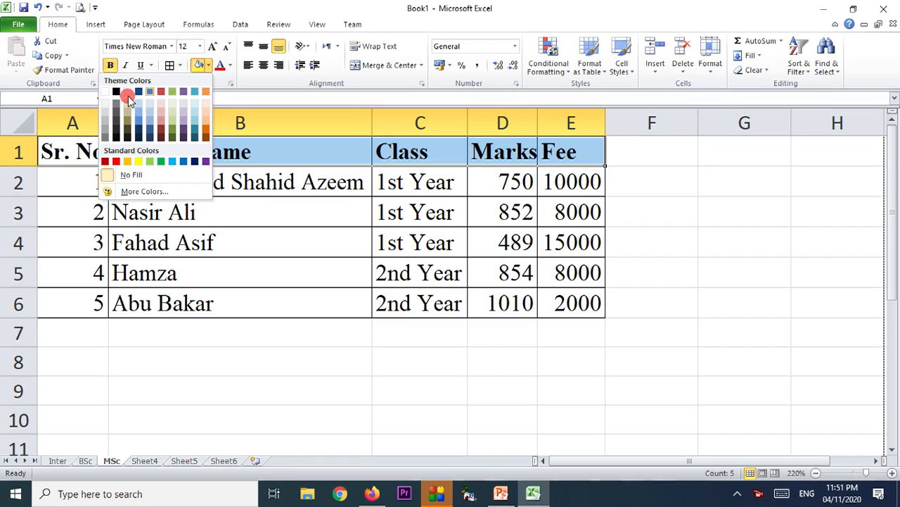
{"action": "left_click", "coordinate": [105, 126]}
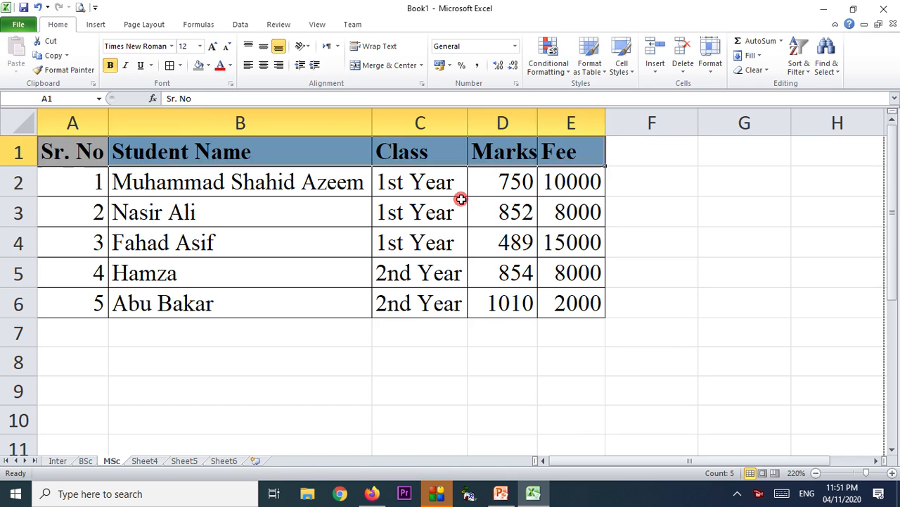
{"action": "left_click", "coordinate": [461, 200]}
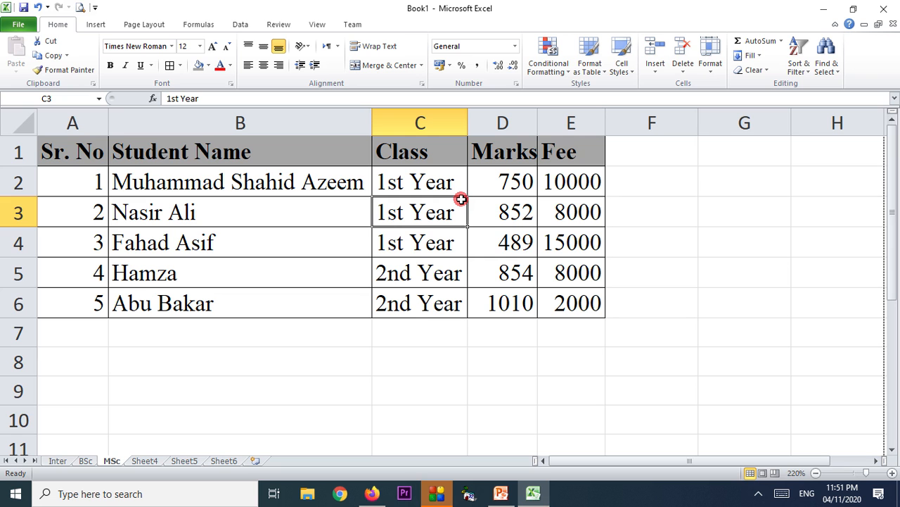
{"action": "left_click", "coordinate": [257, 214]}
{"action": "left_click_drag", "start_coordinate": [80, 152], "coordinate": [568, 153]}
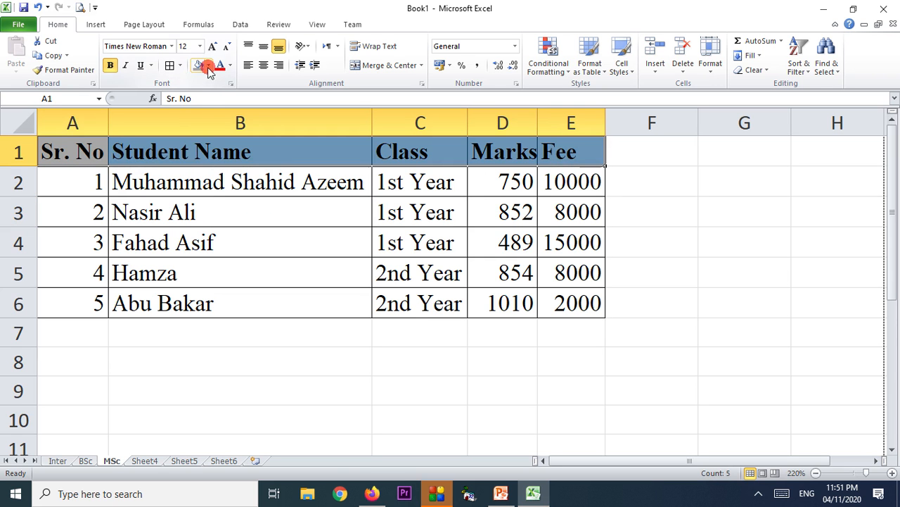
{"action": "left_click", "coordinate": [208, 65]}
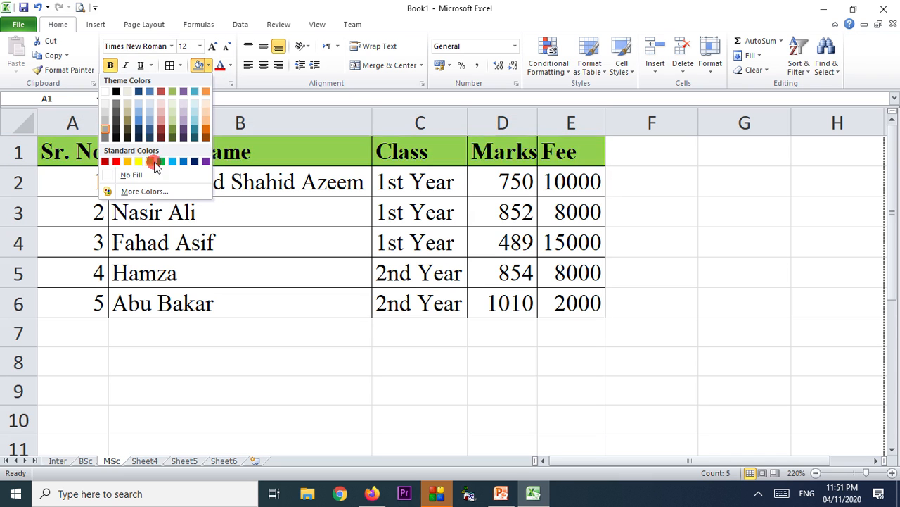
{"action": "left_click", "coordinate": [105, 127]}
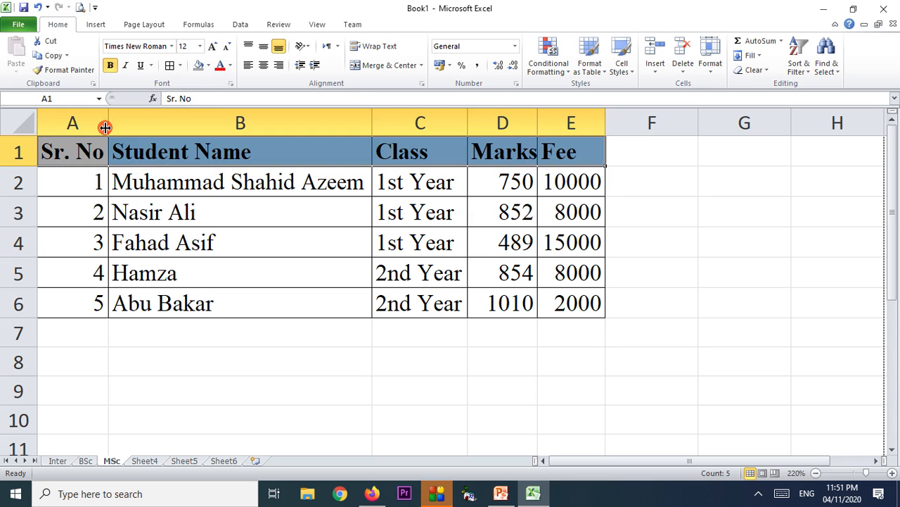
{"action": "left_click", "coordinate": [227, 216]}
Reselect the header row A1:E1 to choose its text colour.
{"action": "left_click", "coordinate": [84, 150]}
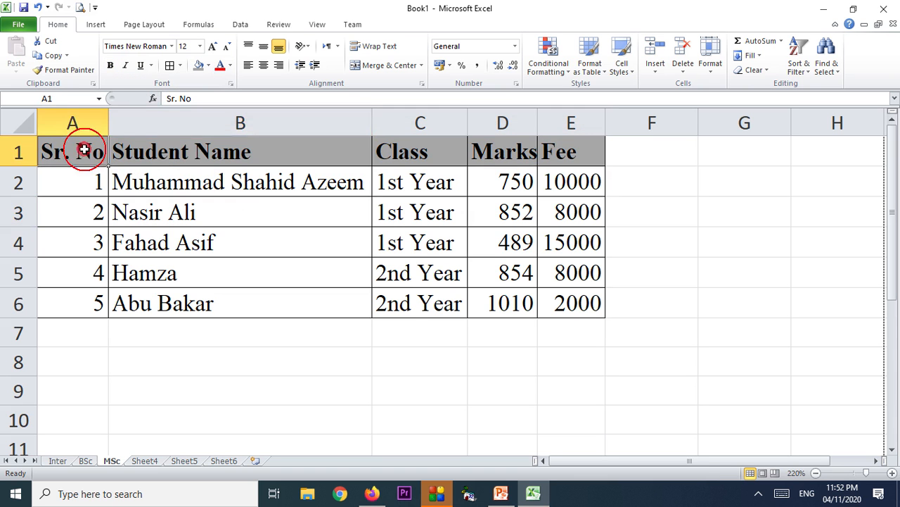
{"action": "left_click_drag", "start_coordinate": [84, 150], "coordinate": [542, 151]}
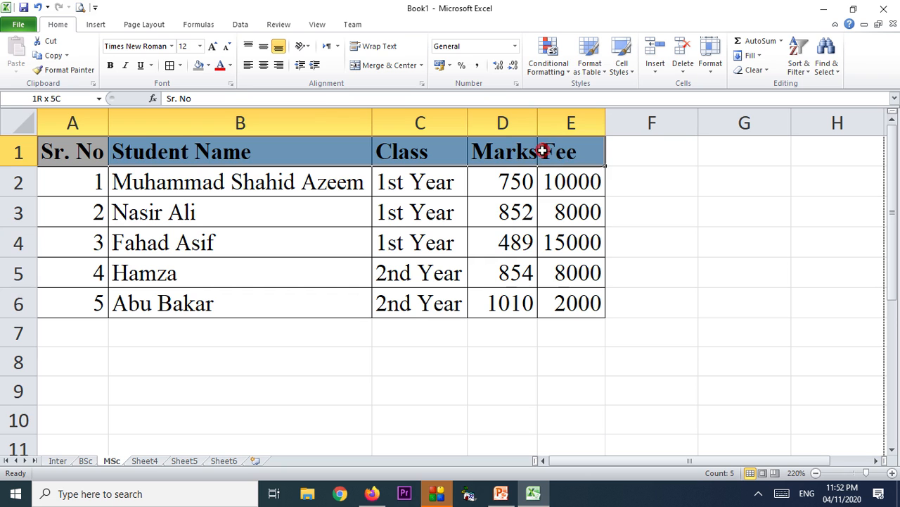
{"action": "left_click", "coordinate": [230, 66]}
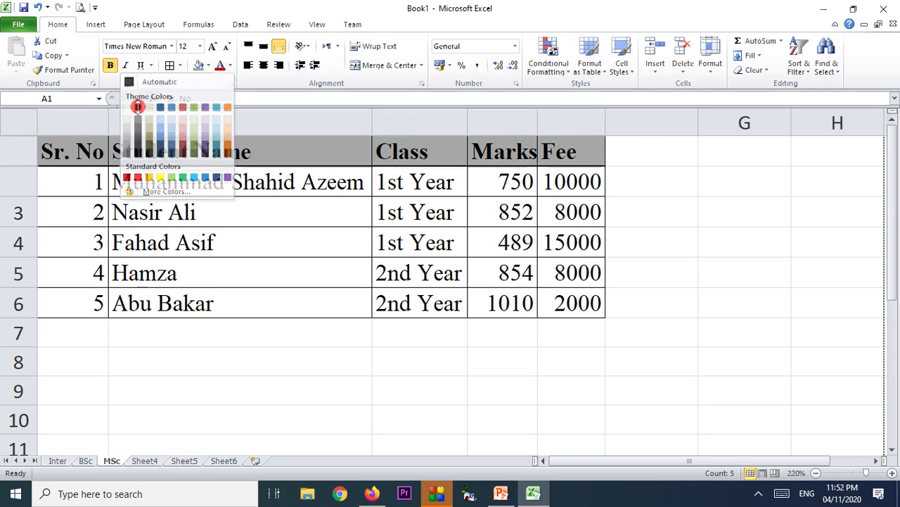
Dismiss the Font Color palette, leaving the header text black.
{"action": "left_click", "coordinate": [239, 200]}
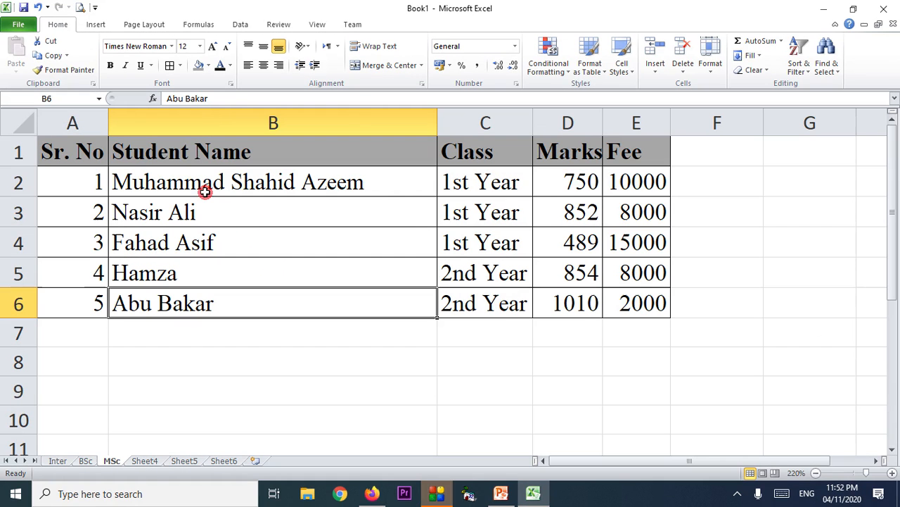
Try left, center and right alignment on the Student Name header and make row 1 42 points tall.
{"action": "left_click", "coordinate": [189, 154]}
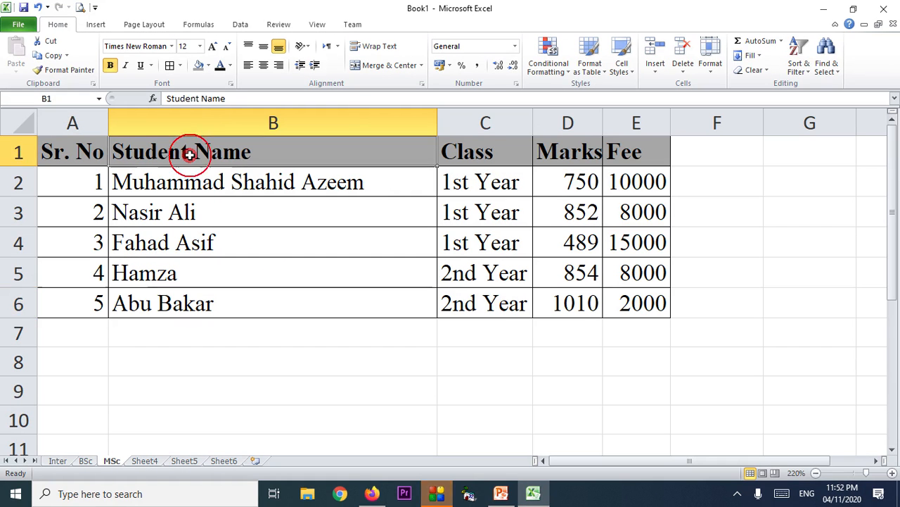
{"action": "left_click", "coordinate": [250, 66]}
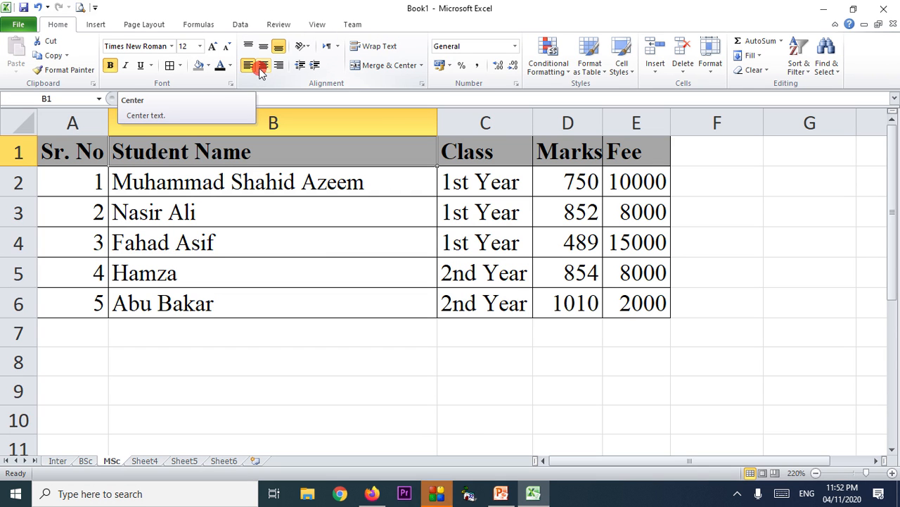
{"action": "left_click", "coordinate": [264, 66]}
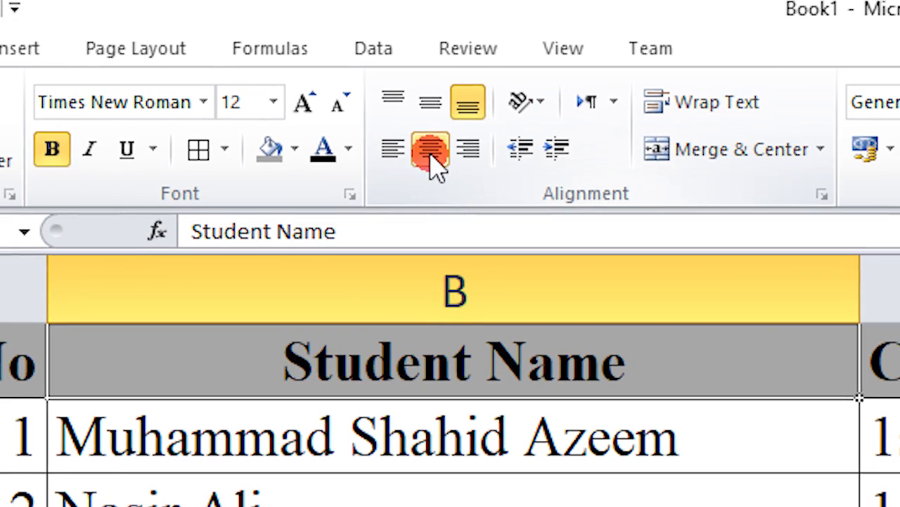
{"action": "left_click", "coordinate": [470, 148]}
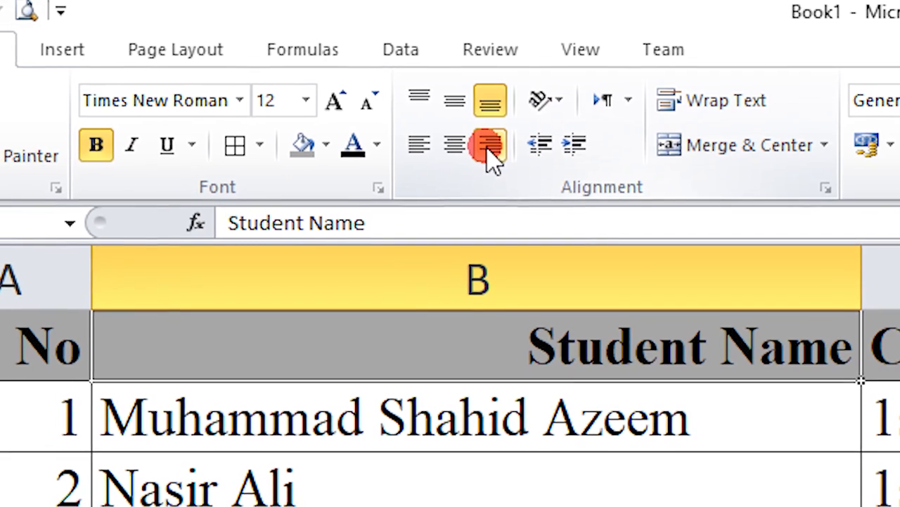
{"action": "left_click_drag", "start_coordinate": [0, 379], "coordinate": [0, 487]}
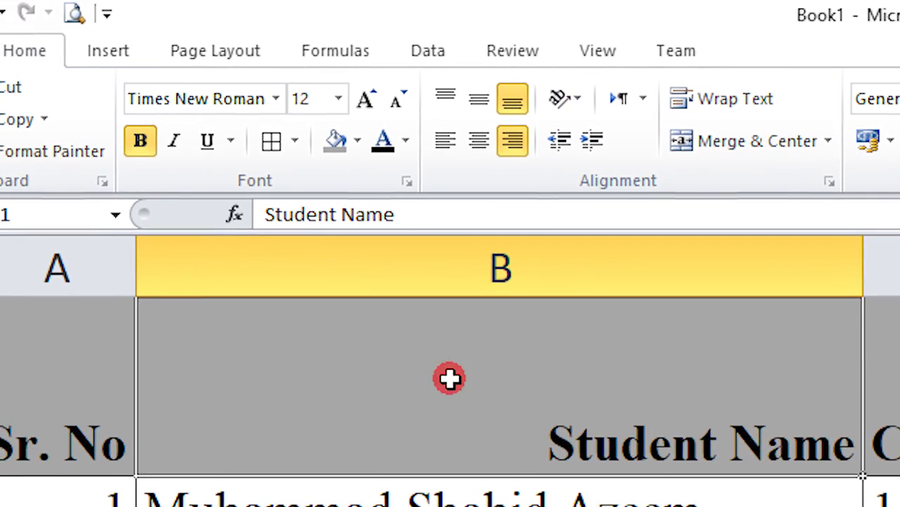
Center the Student Name header in B1 both horizontally and vertically.
{"action": "left_click", "coordinate": [446, 143]}
{"action": "left_click", "coordinate": [480, 143]}
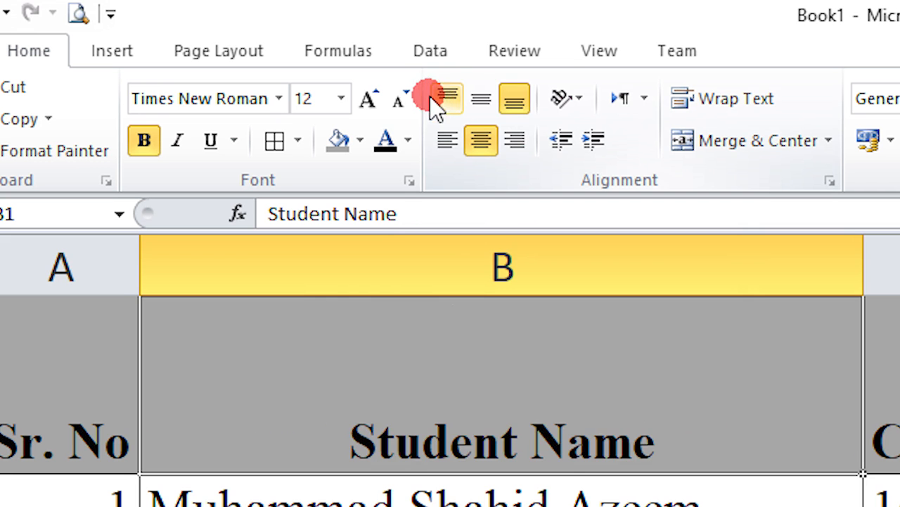
{"action": "left_click", "coordinate": [443, 100]}
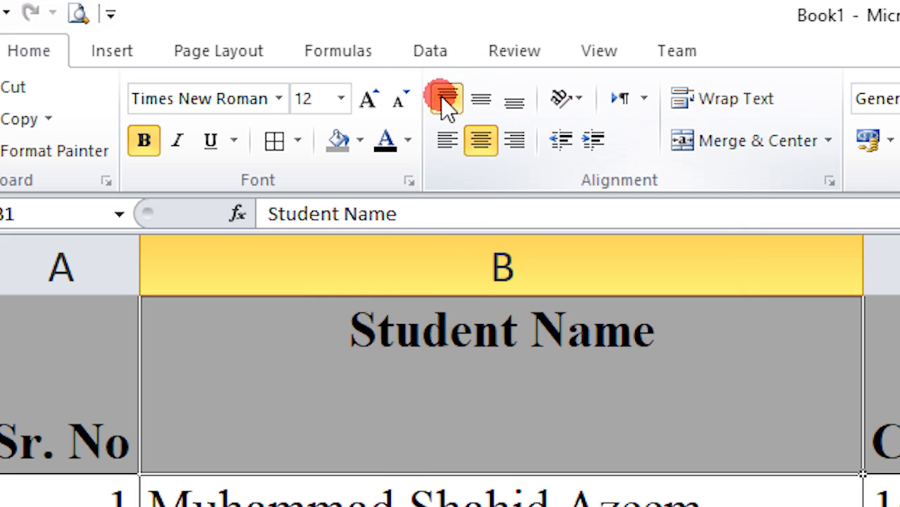
{"action": "left_click", "coordinate": [481, 102]}
{"action": "left_click", "coordinate": [519, 103]}
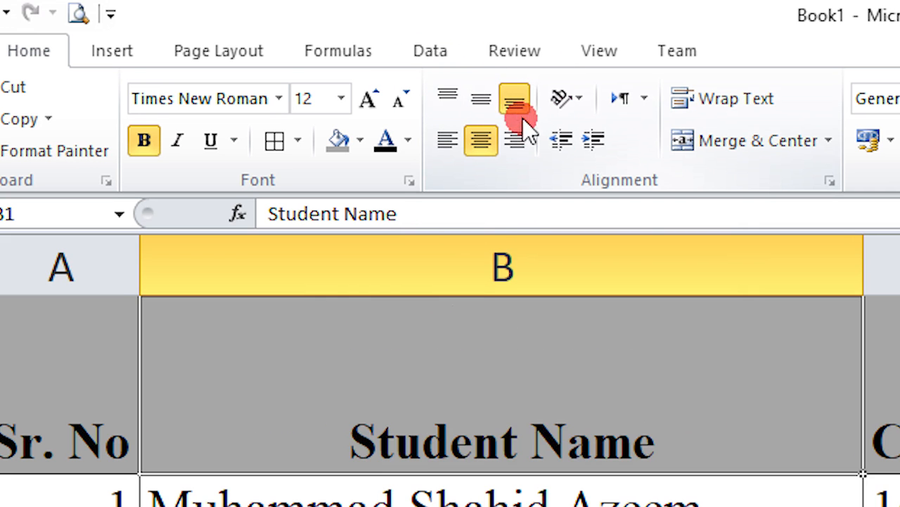
{"action": "left_click", "coordinate": [447, 100]}
{"action": "left_click", "coordinate": [477, 103]}
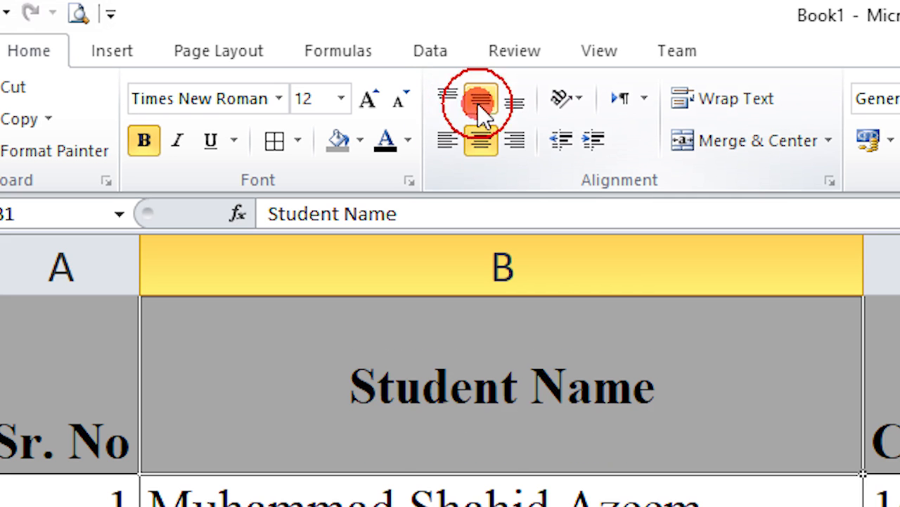
{"action": "left_click", "coordinate": [481, 139]}
{"action": "left_click", "coordinate": [481, 97]}
{"action": "left_click", "coordinate": [268, 184]}
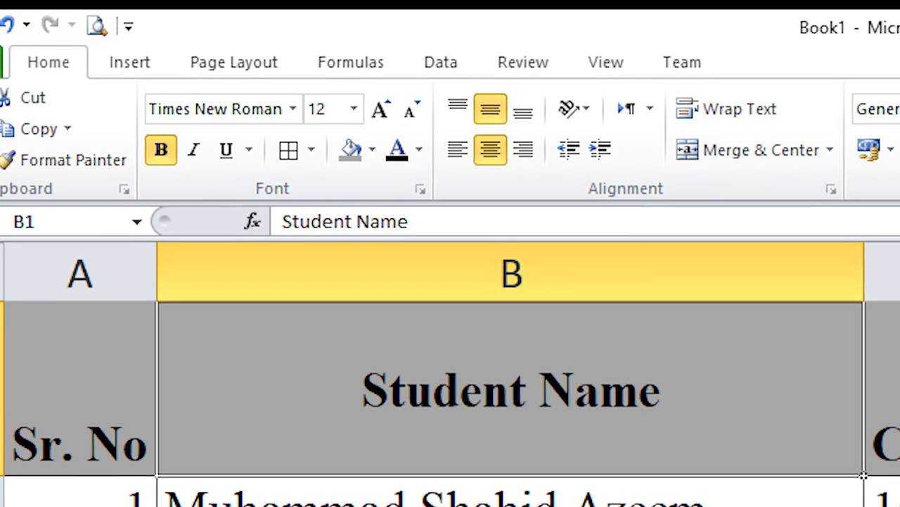
AutoFit row 1's height back to its text and reselect B1.
{"action": "double_click", "coordinate": [36, 481]}
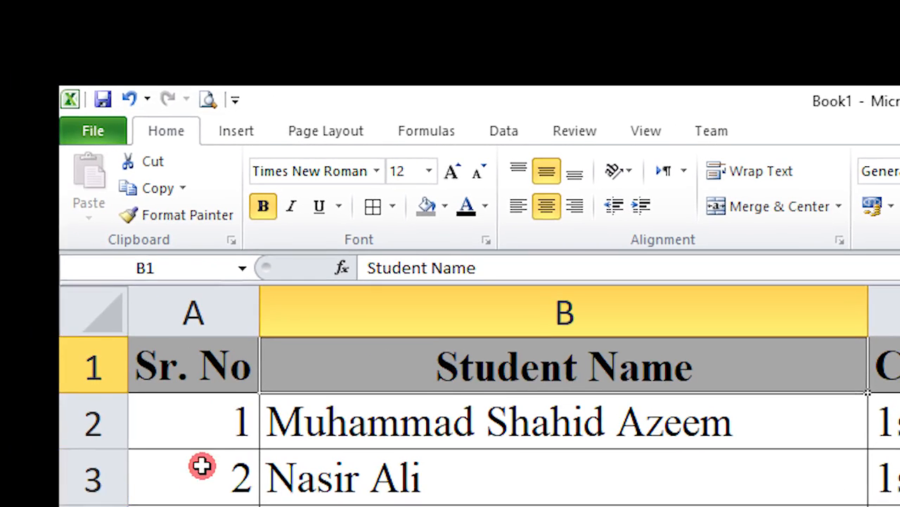
{"action": "left_click", "coordinate": [527, 494]}
{"action": "left_click", "coordinate": [567, 401]}
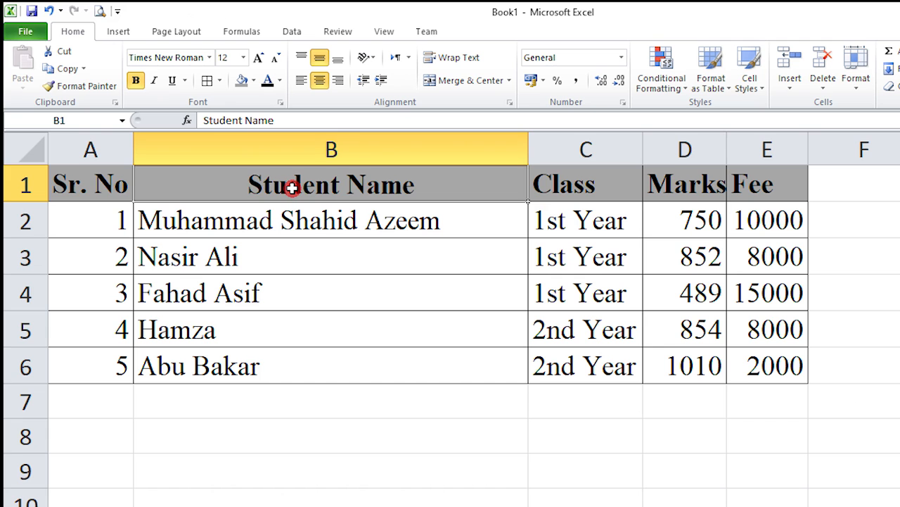
Center all headers in A1:E1 and widen the Class, Marks and Fee columns.
{"action": "left_click_drag", "start_coordinate": [111, 188], "coordinate": [750, 185]}
{"action": "left_click", "coordinate": [320, 80]}
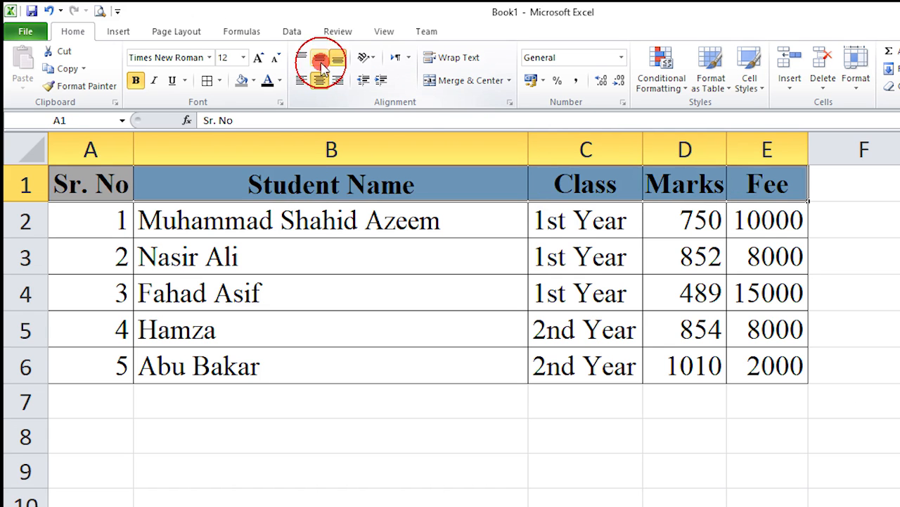
{"action": "left_click_drag", "start_coordinate": [641, 150], "coordinate": [651, 150]}
{"action": "left_click_drag", "start_coordinate": [737, 150], "coordinate": [758, 149]}
{"action": "left_click_drag", "start_coordinate": [837, 141], "coordinate": [862, 145]}
{"action": "left_click", "coordinate": [665, 286]}
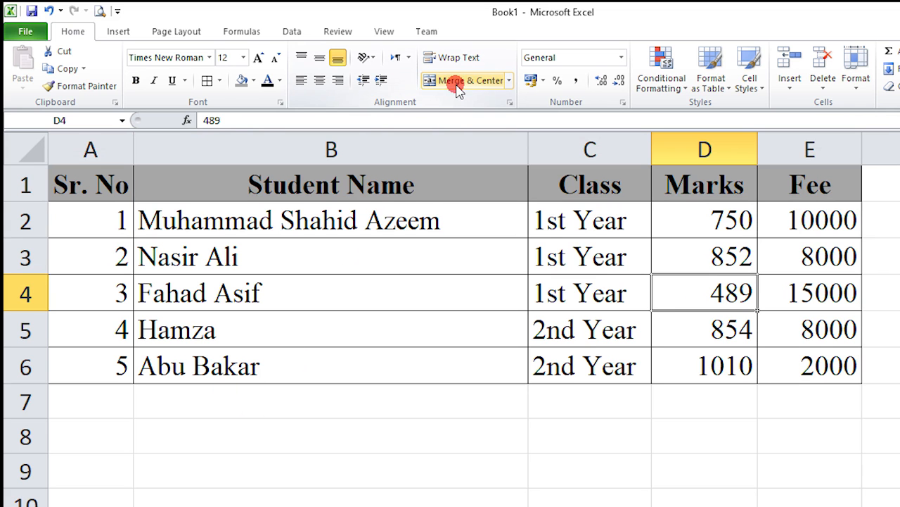
Narrow the Student Name column, cutting off the first student's name in B2.
{"action": "left_click", "coordinate": [454, 328]}
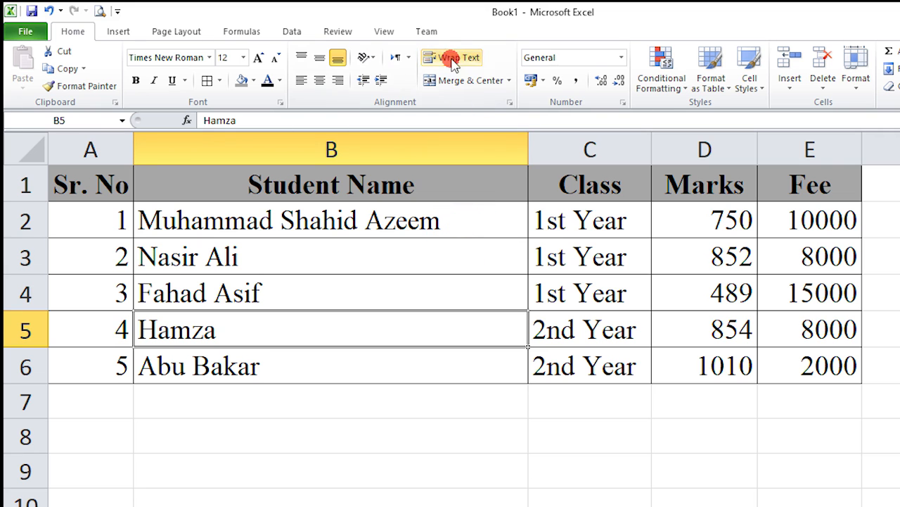
{"action": "left_click_drag", "start_coordinate": [529, 151], "coordinate": [343, 155]}
{"action": "left_click", "coordinate": [239, 224]}
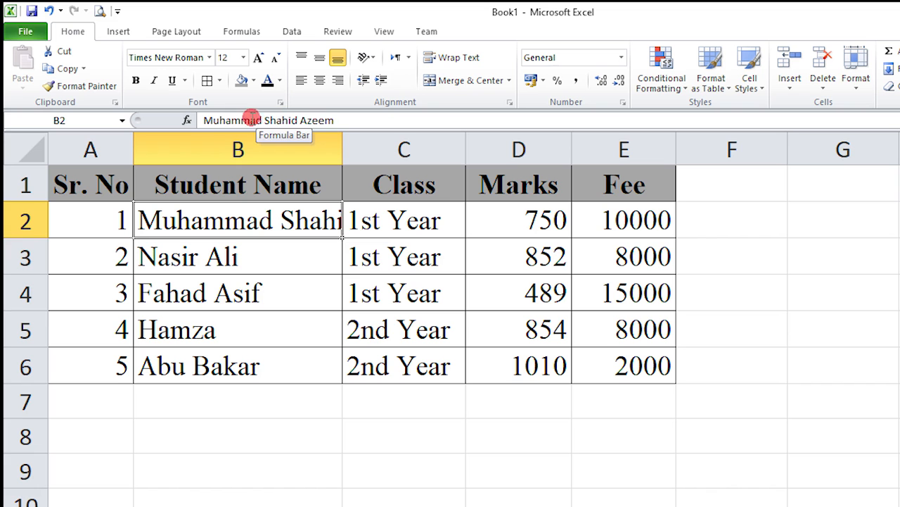
Try and undo Wrap Text on B2, then AutoFit column B to the longest name.
{"action": "left_click", "coordinate": [254, 291]}
{"action": "left_click", "coordinate": [262, 225]}
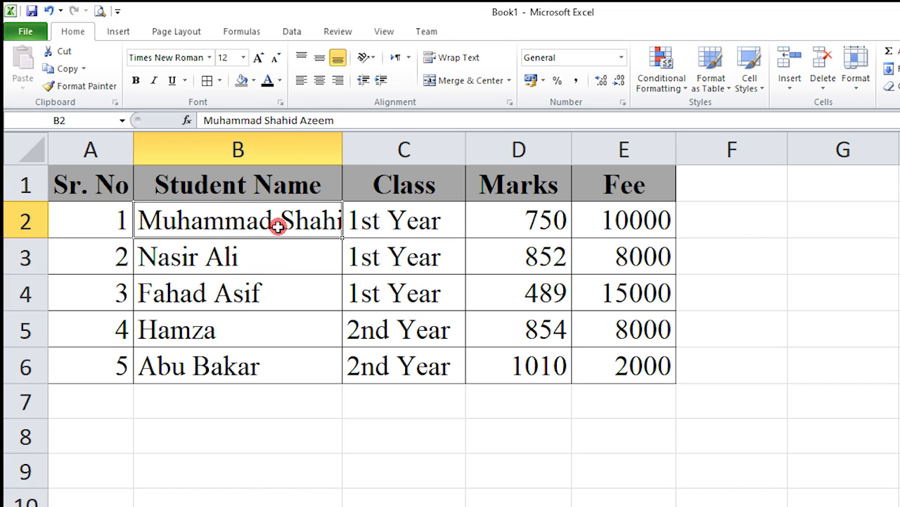
{"action": "left_click", "coordinate": [332, 345]}
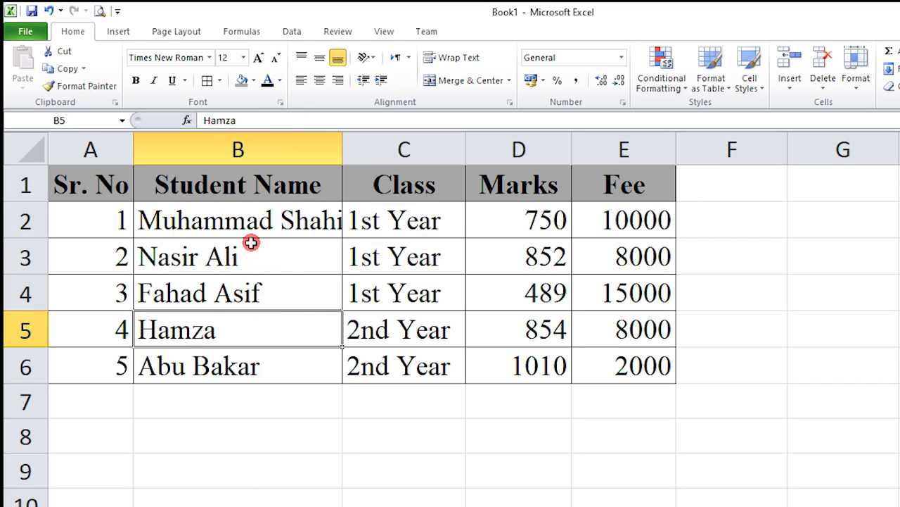
{"action": "left_click", "coordinate": [361, 220]}
{"action": "left_click", "coordinate": [336, 226]}
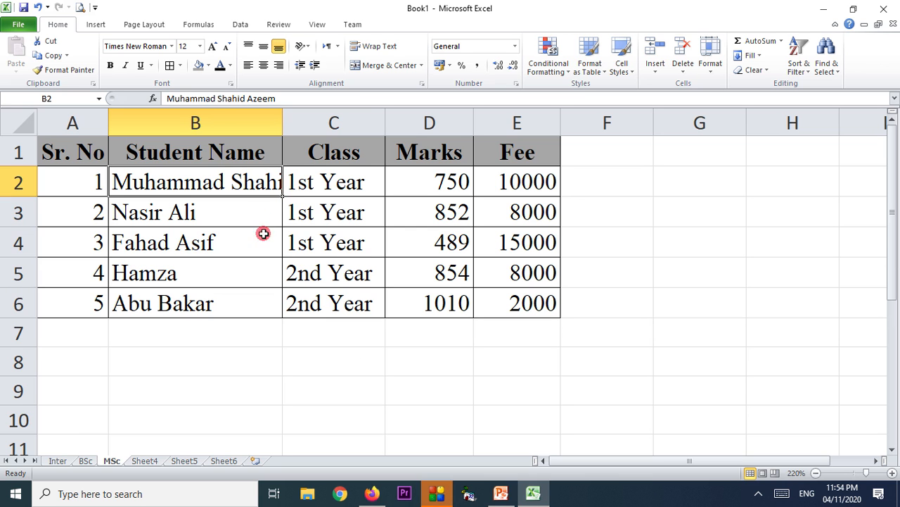
{"action": "left_click", "coordinate": [371, 46]}
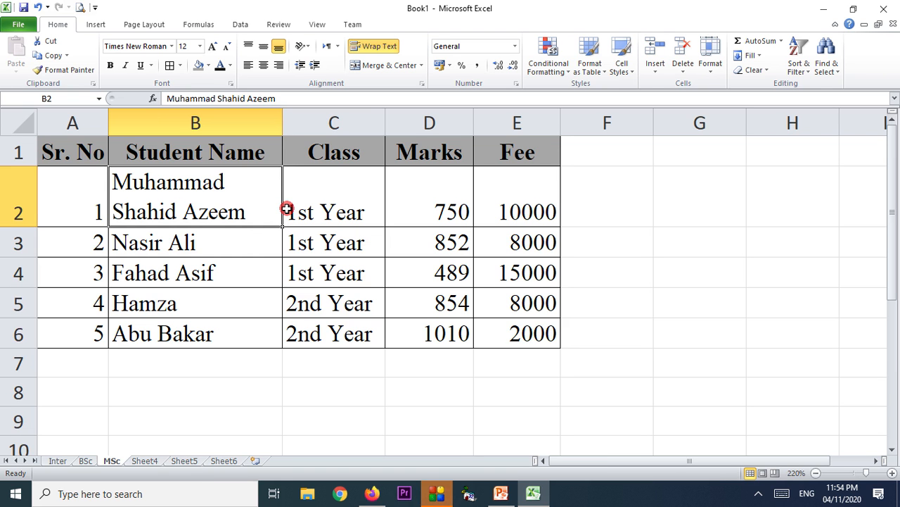
{"action": "left_click", "coordinate": [370, 46]}
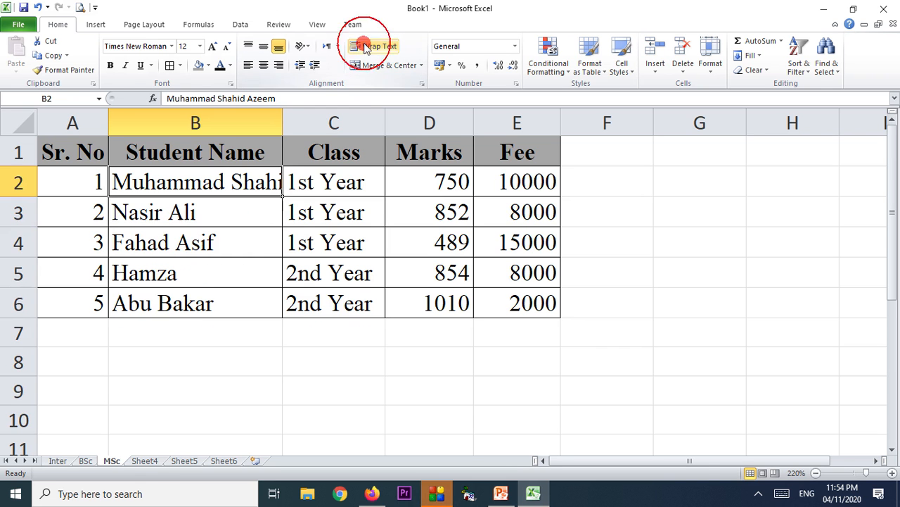
{"action": "left_click", "coordinate": [362, 229]}
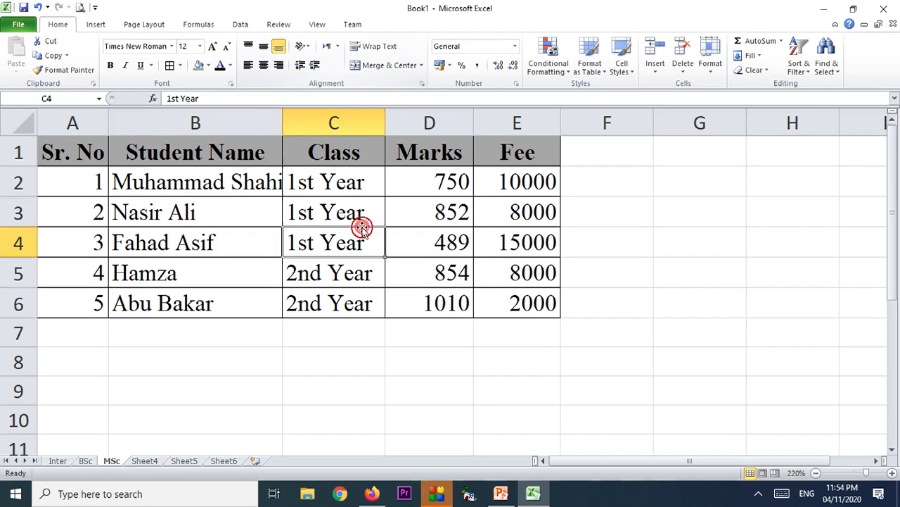
{"action": "double_click", "coordinate": [284, 122]}
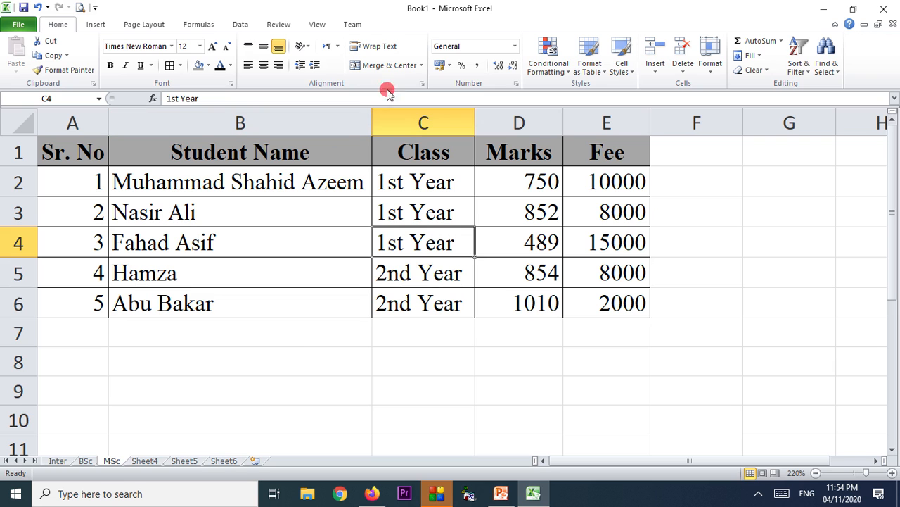
{"action": "left_click_drag", "start_coordinate": [97, 332], "coordinate": [606, 335]}
Add All Borders to row 7 and merge cells A7 through D7 into one cell.
{"action": "left_click", "coordinate": [171, 66]}
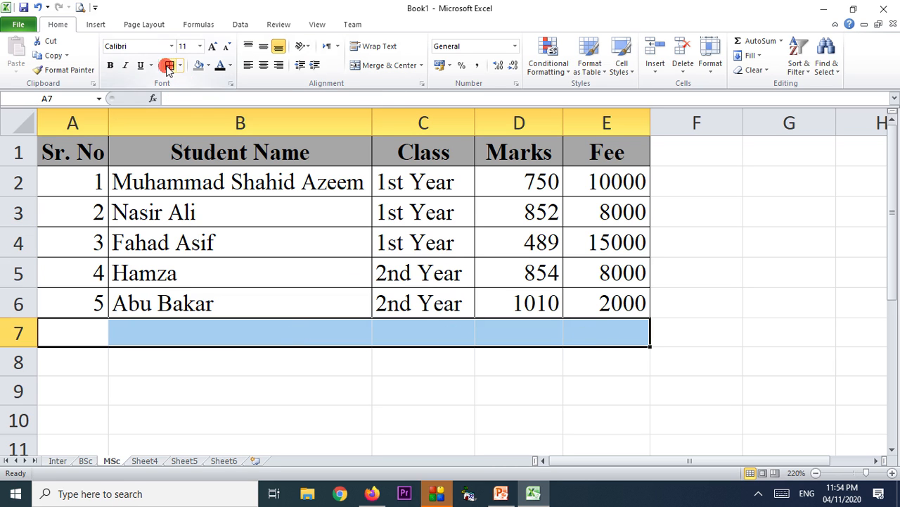
{"action": "left_click", "coordinate": [351, 243]}
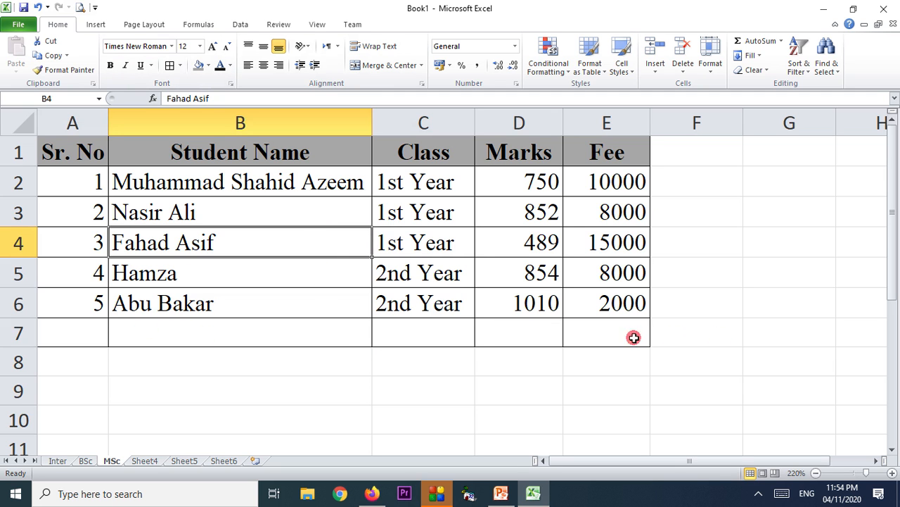
{"action": "left_click_drag", "start_coordinate": [91, 338], "coordinate": [484, 338]}
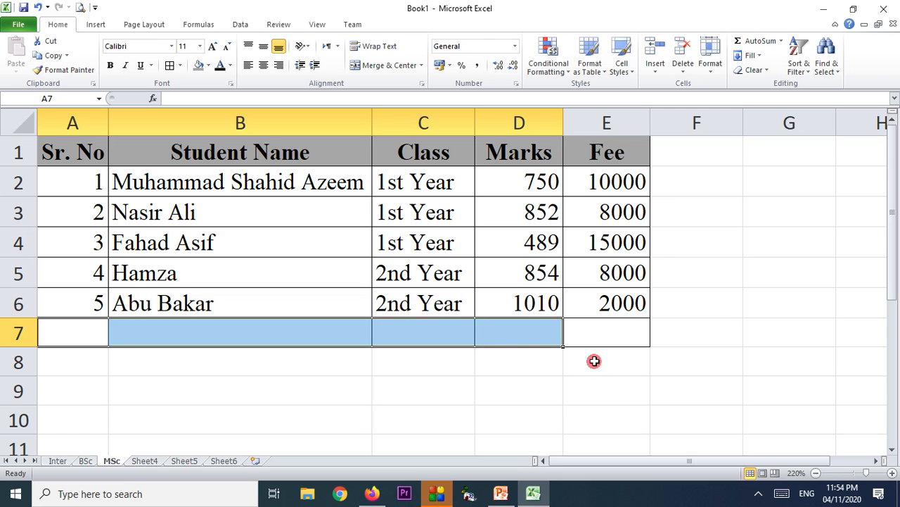
{"action": "left_click", "coordinate": [389, 66]}
Enter the label 'Total Fee' in the merged cell and right-align it.
{"action": "double_click", "coordinate": [261, 332]}
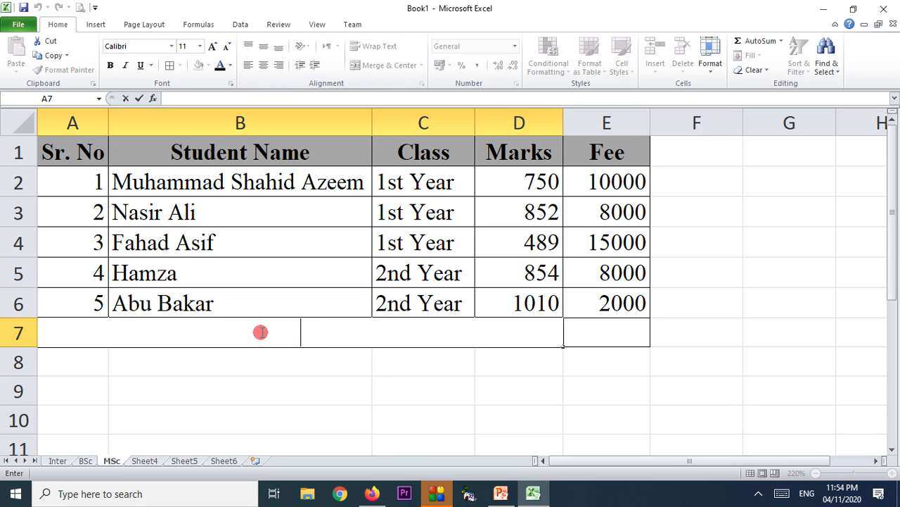
{"action": "type", "text": "Total Fee"}
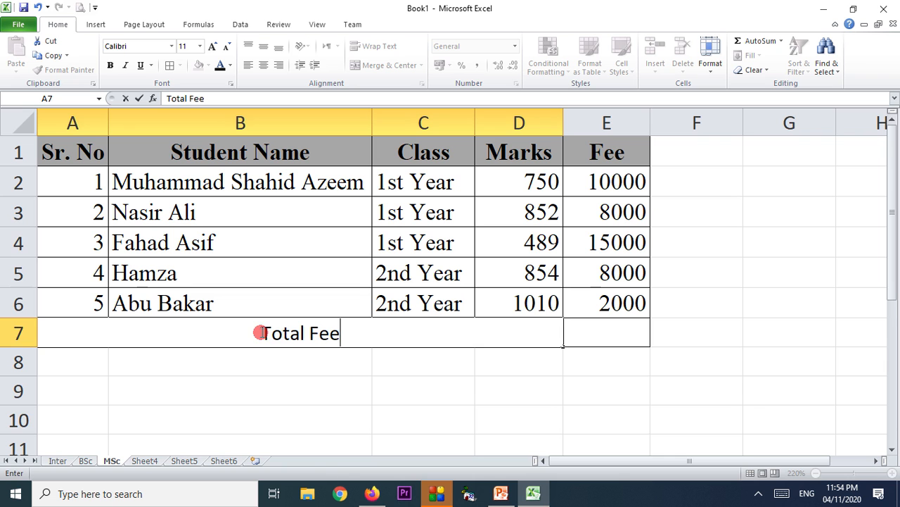
{"action": "left_click", "coordinate": [341, 352]}
{"action": "left_click", "coordinate": [337, 336]}
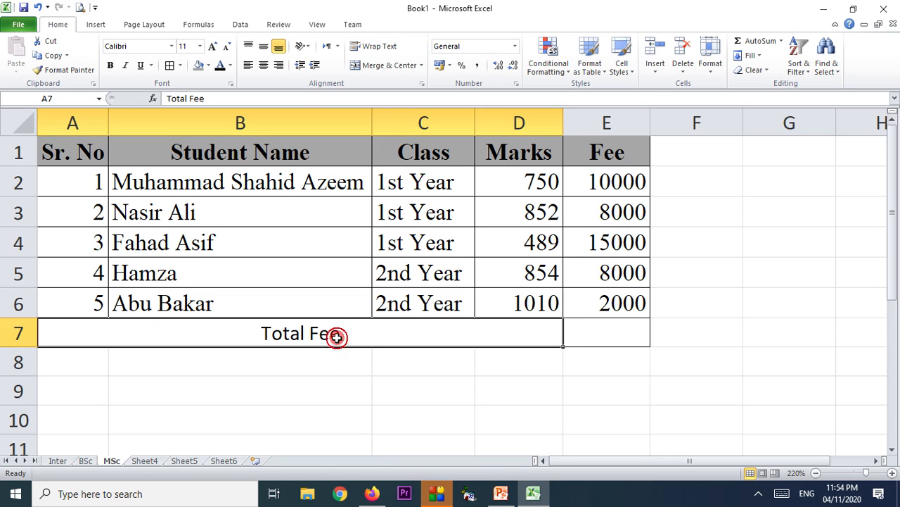
{"action": "left_click", "coordinate": [278, 65]}
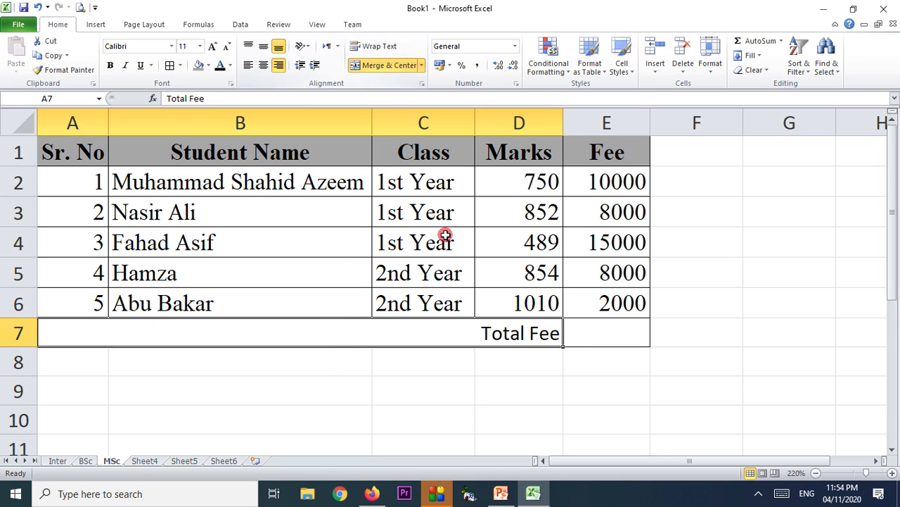
{"action": "left_click", "coordinate": [581, 329]}
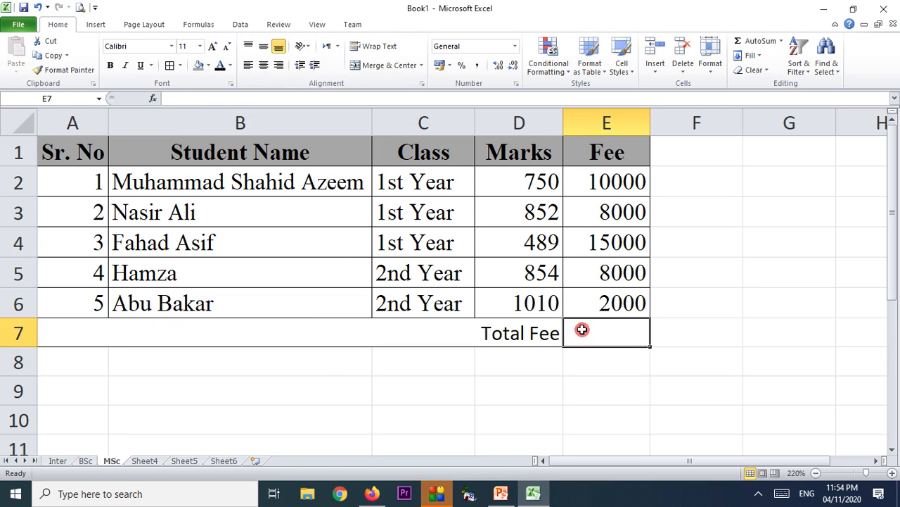
Enter 152000 as the total fee in E7.
{"action": "type", "text": "15"}
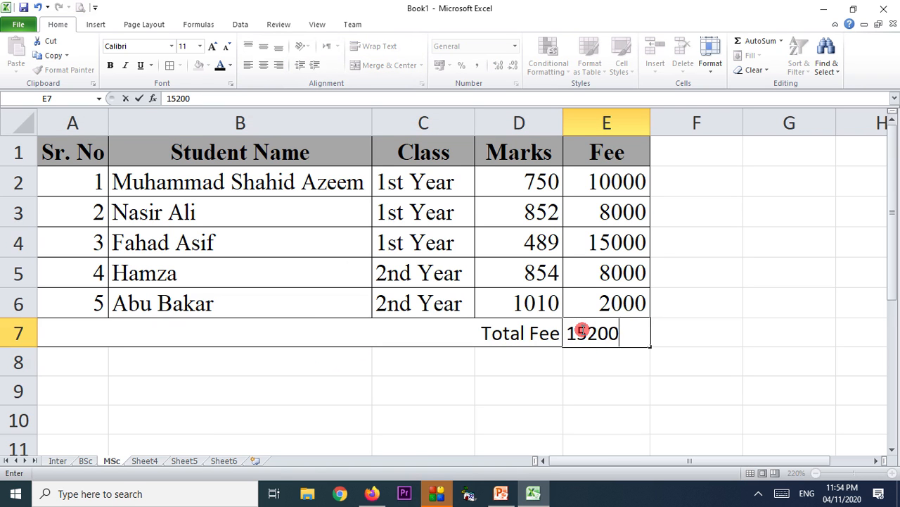
{"action": "type", "text": "2000"}
{"action": "left_click", "coordinate": [622, 399]}
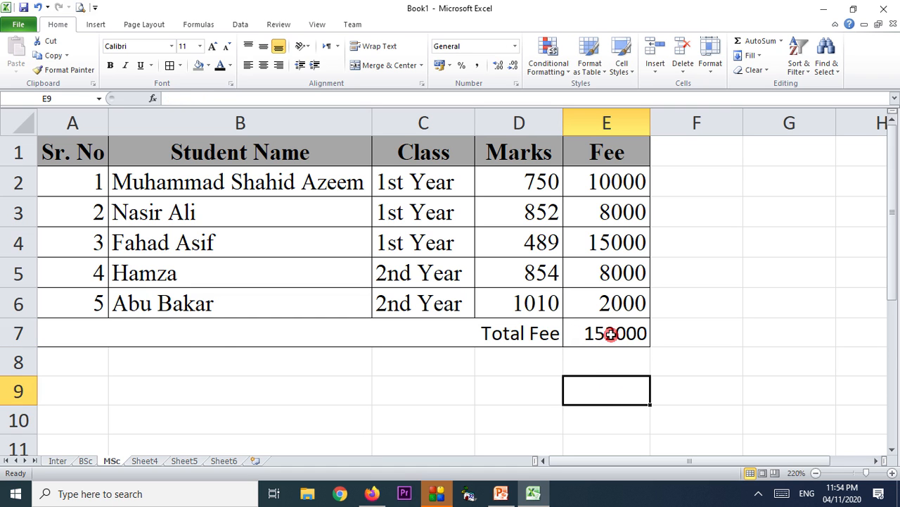
{"action": "left_click", "coordinate": [194, 336]}
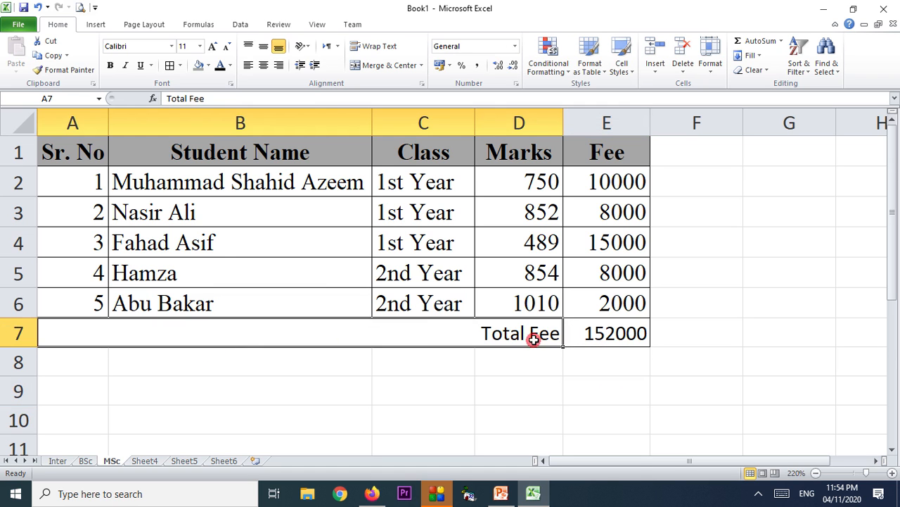
{"action": "left_click_drag", "start_coordinate": [534, 339], "coordinate": [569, 338]}
Shade the total cell E7 with a gray fill.
{"action": "left_click", "coordinate": [583, 401]}
{"action": "left_click", "coordinate": [629, 337]}
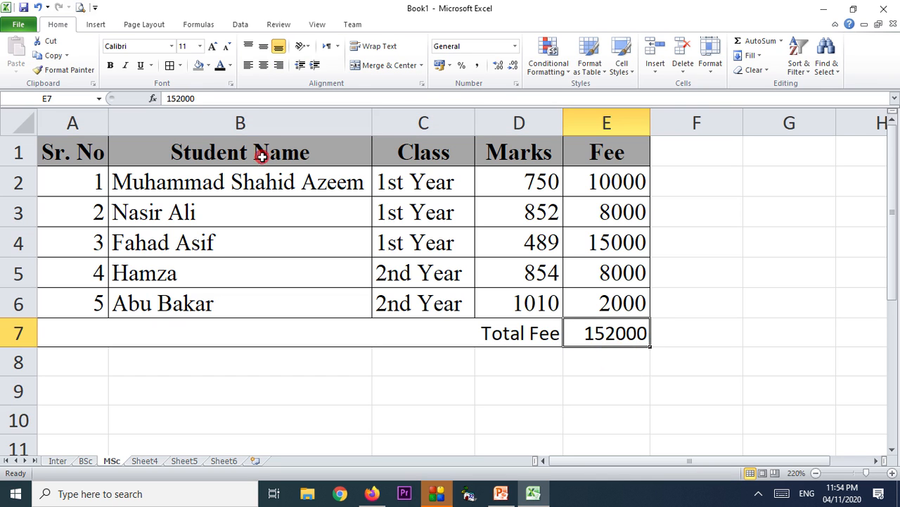
{"action": "left_click", "coordinate": [198, 64]}
{"action": "left_click", "coordinate": [415, 241]}
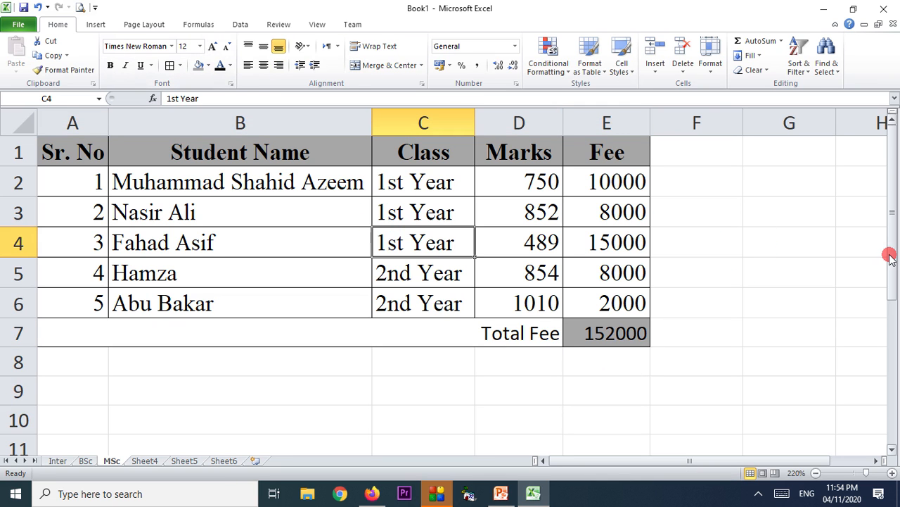